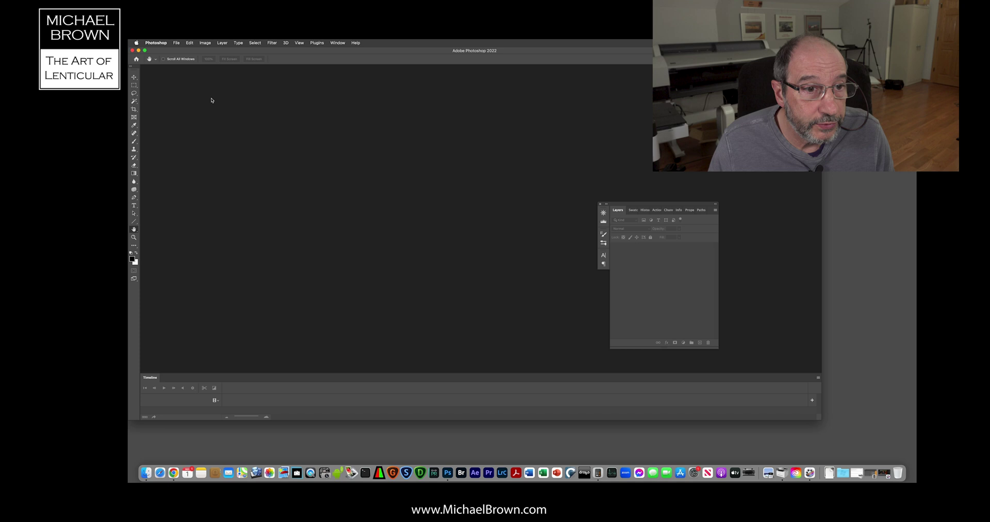
- Open A.jpg and B.jpg together and arrange their windows side by side
key("super+o")
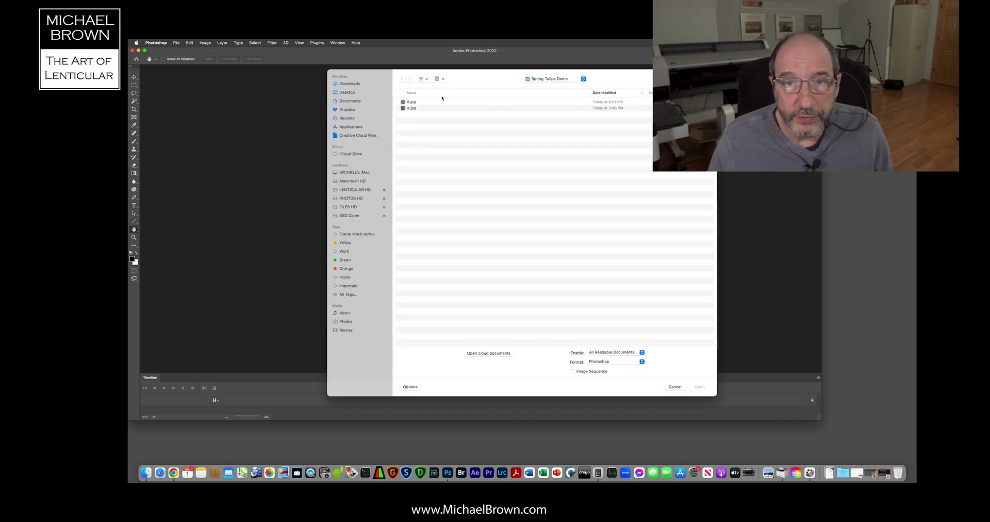
left_click(421, 102)
left_click(419, 108, "shift")
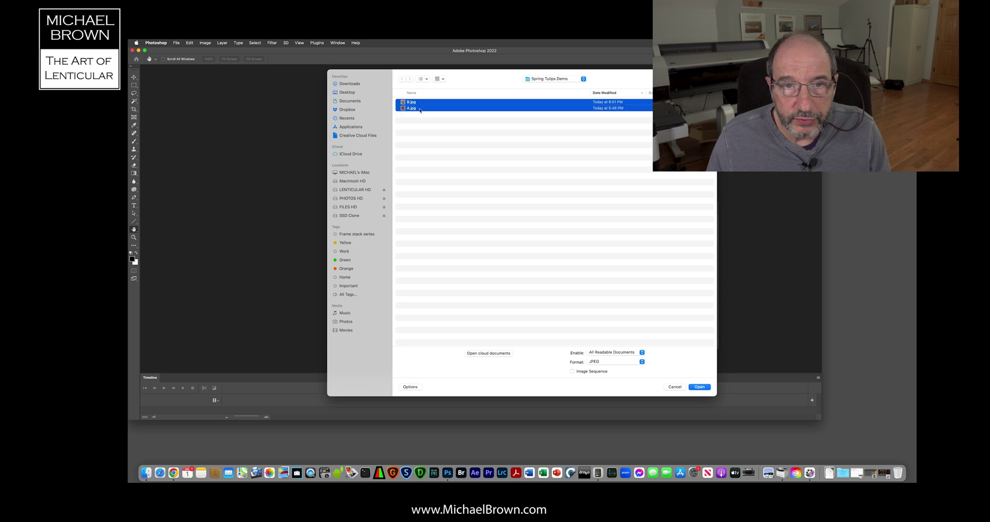
left_click(699, 387)
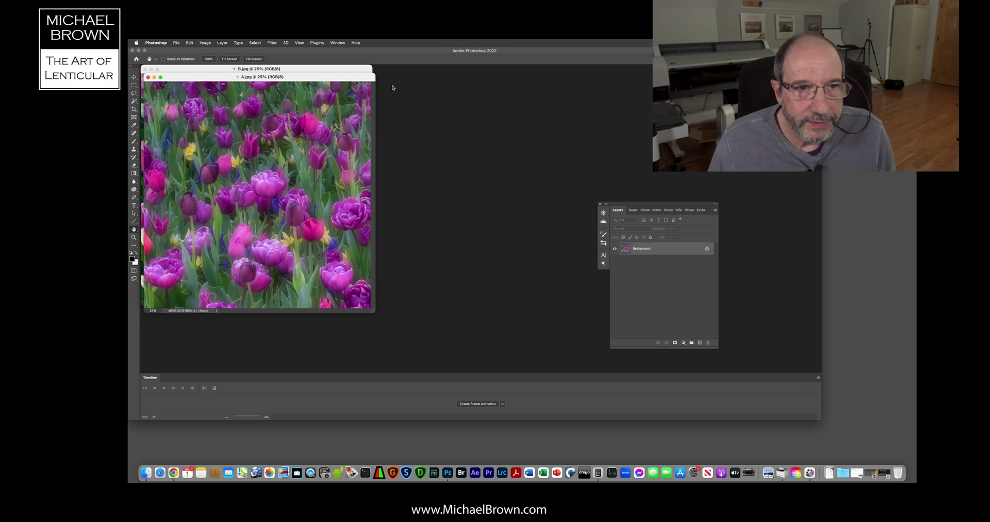
left_click_drag(351, 76, 581, 71)
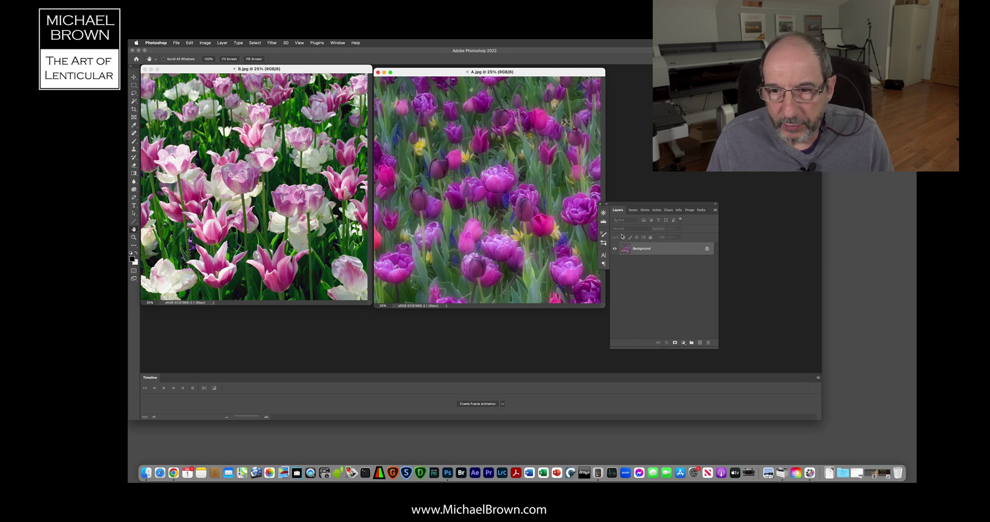
- Copy A.jpg's purple tulips into B.jpg as Layer 1, close A.jpg, and toggle Layer 1 to compare
left_click_drag(627, 250, 263, 162)
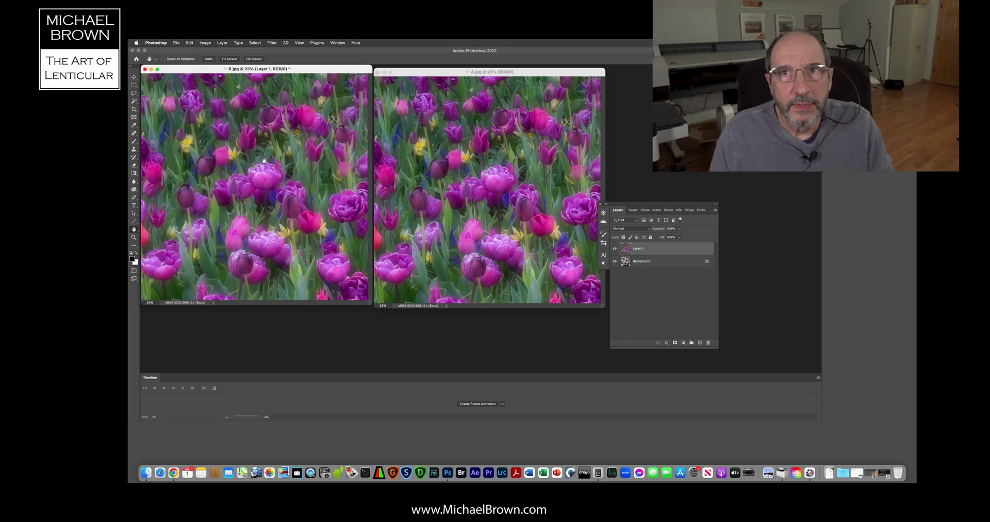
left_click(378, 72)
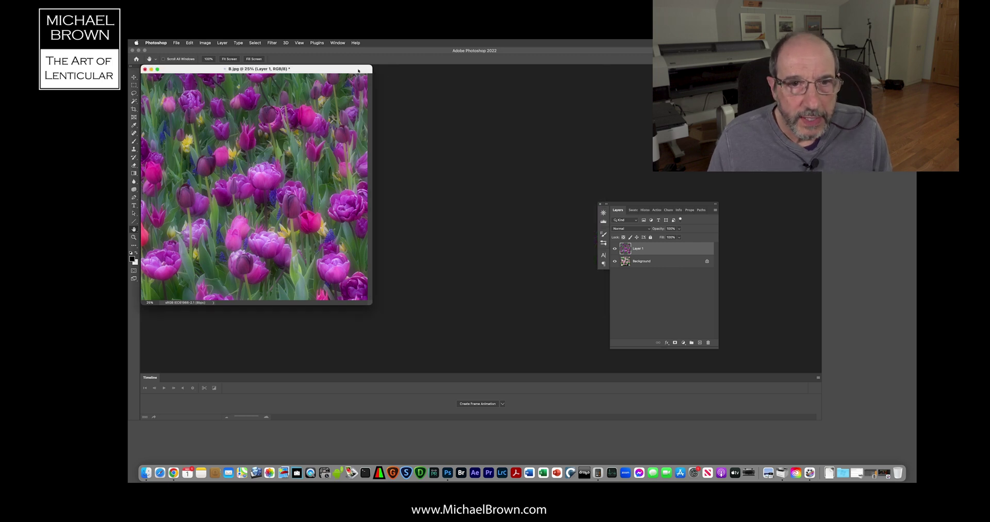
left_click(614, 249)
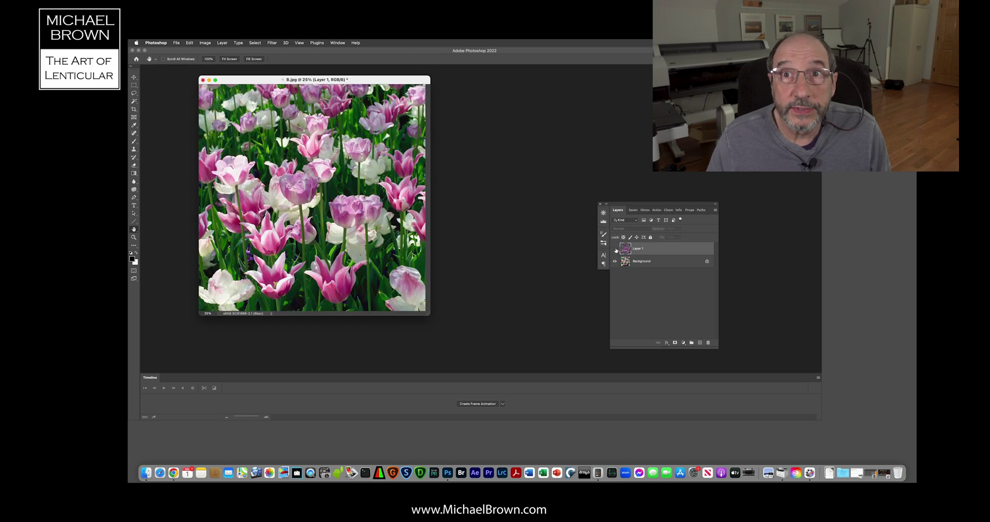
left_click(614, 249)
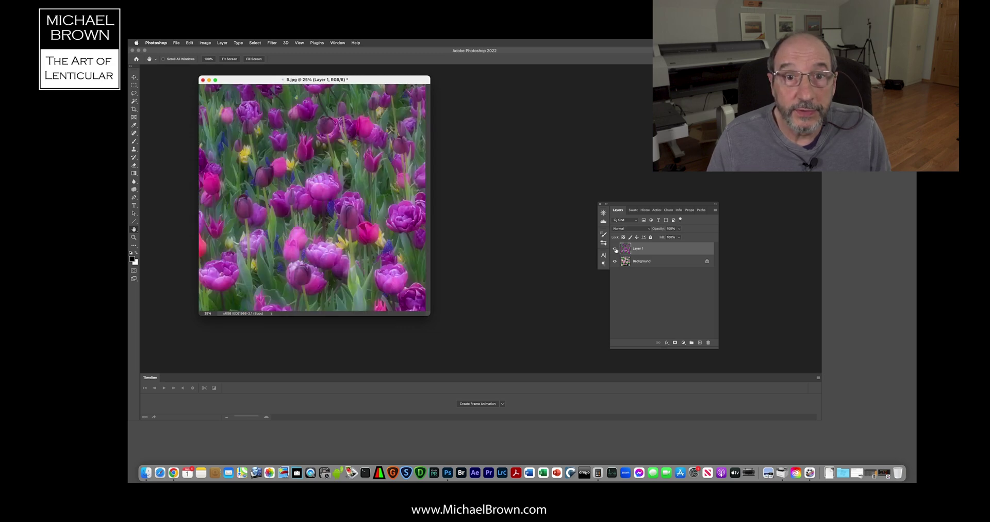
- Resize B.jpg to 7 inches wide at 720 pixels/inch, giving 5040 px square
left_click(206, 43)
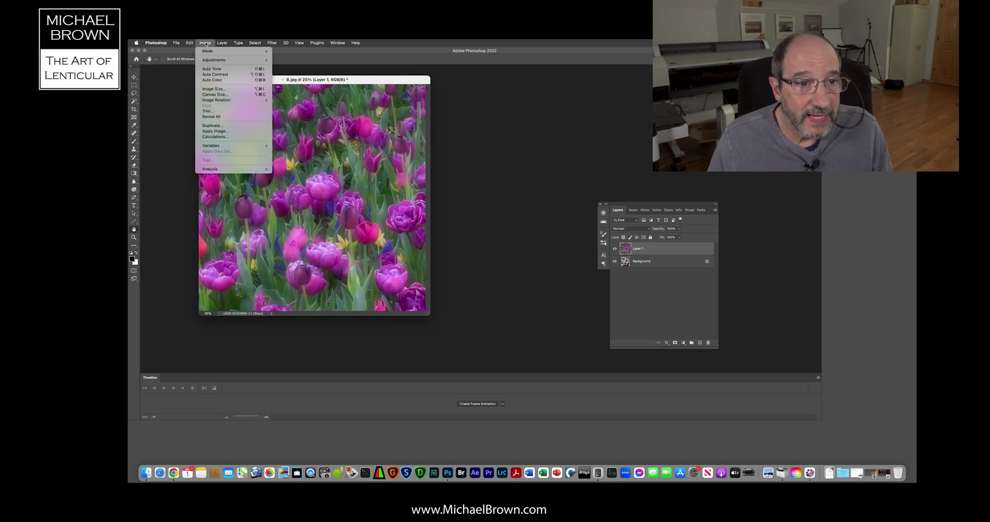
left_click(210, 89)
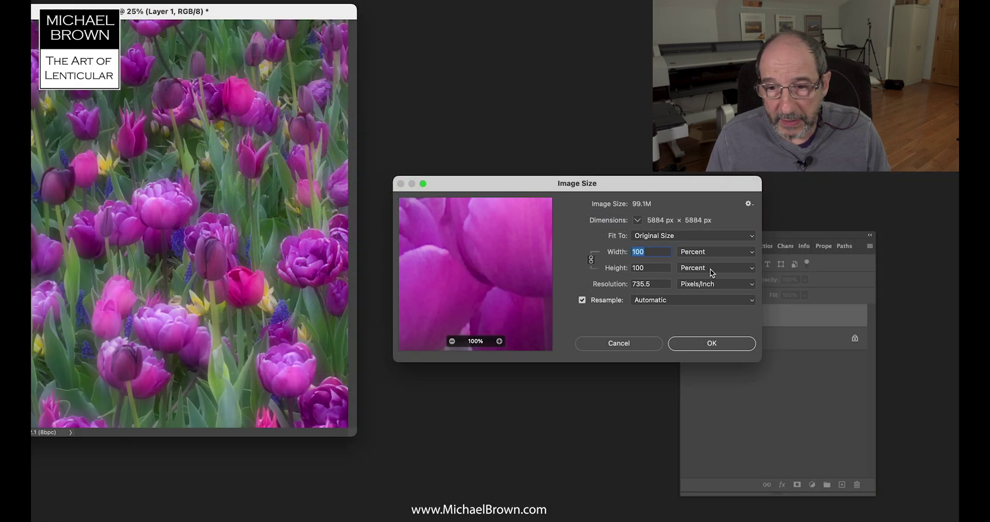
left_click(701, 253)
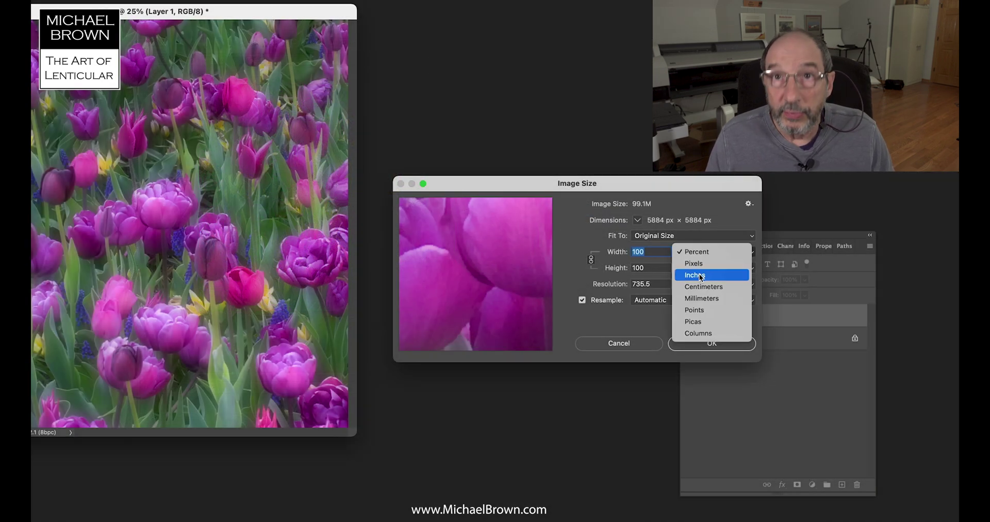
left_click(700, 276)
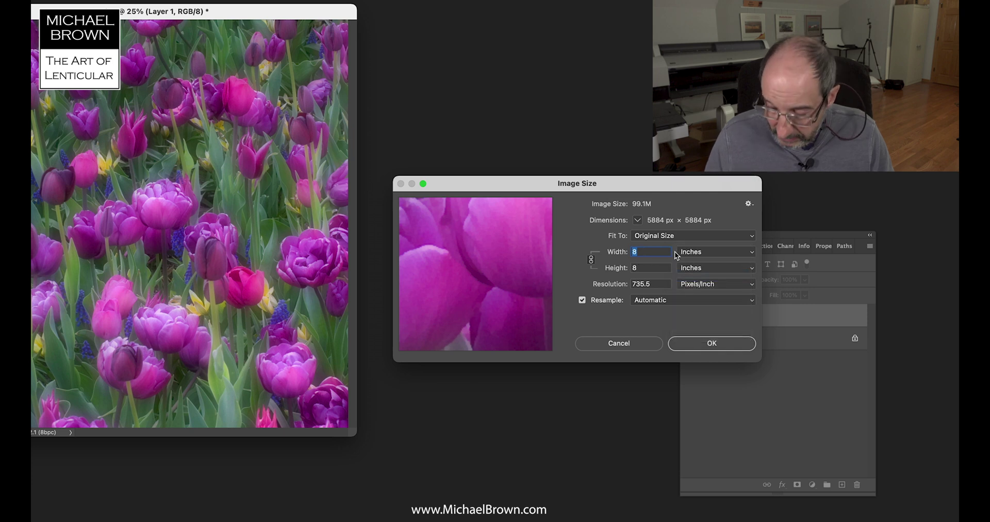
type("7")
key("Tab")
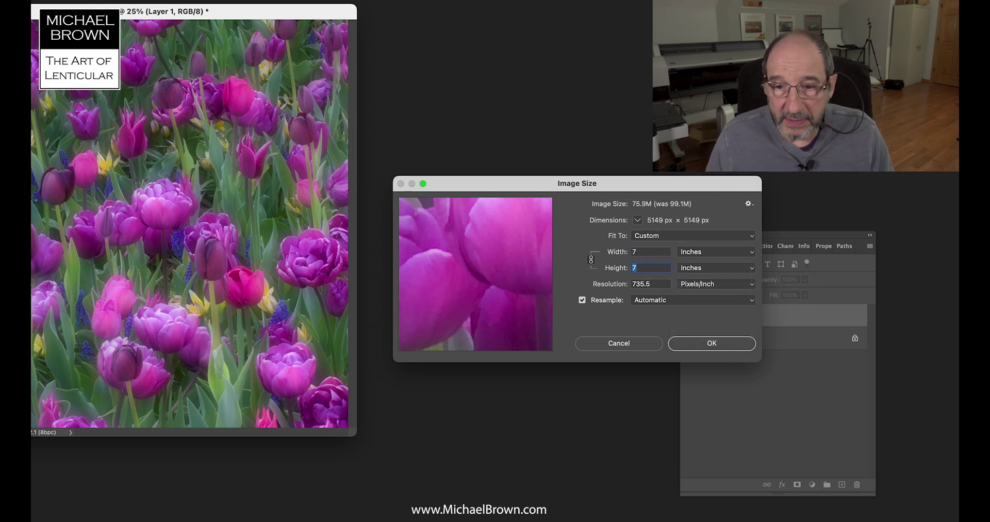
key("Tab")
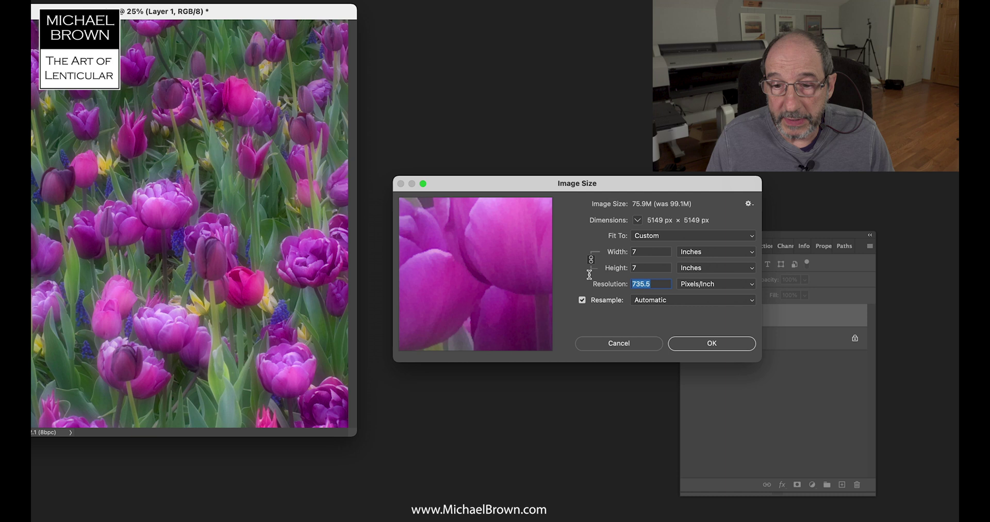
type("720")
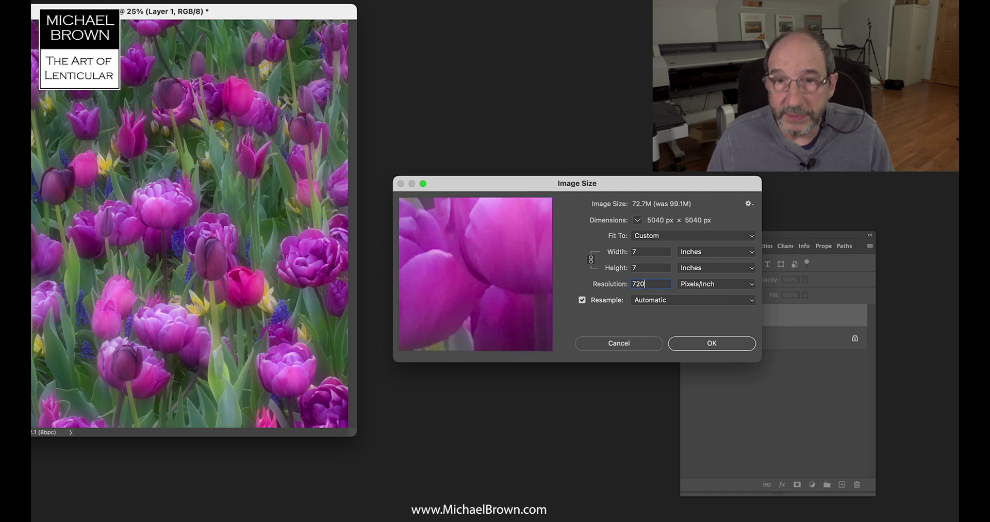
left_click(701, 344)
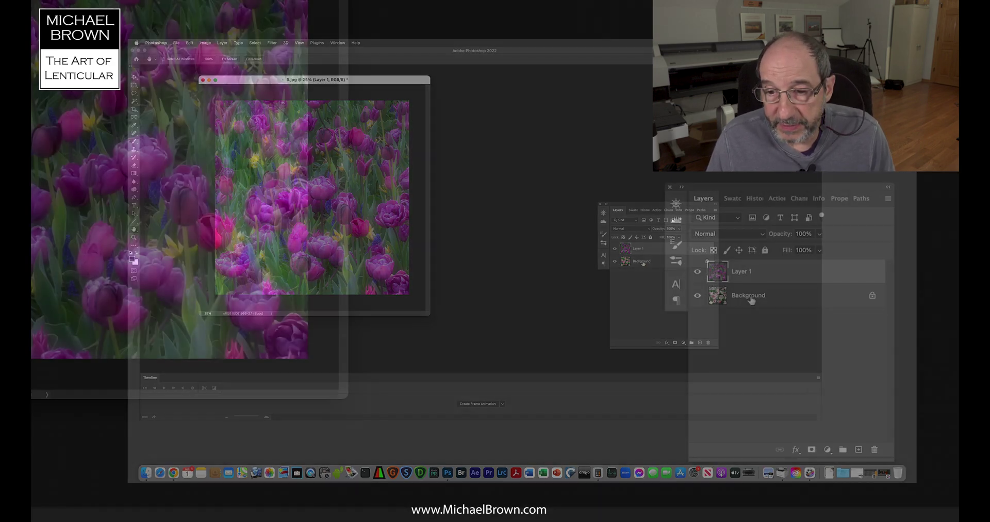
- Convert B.jpg's locked Background into a regular layer named Layer 0
double_click(643, 262)
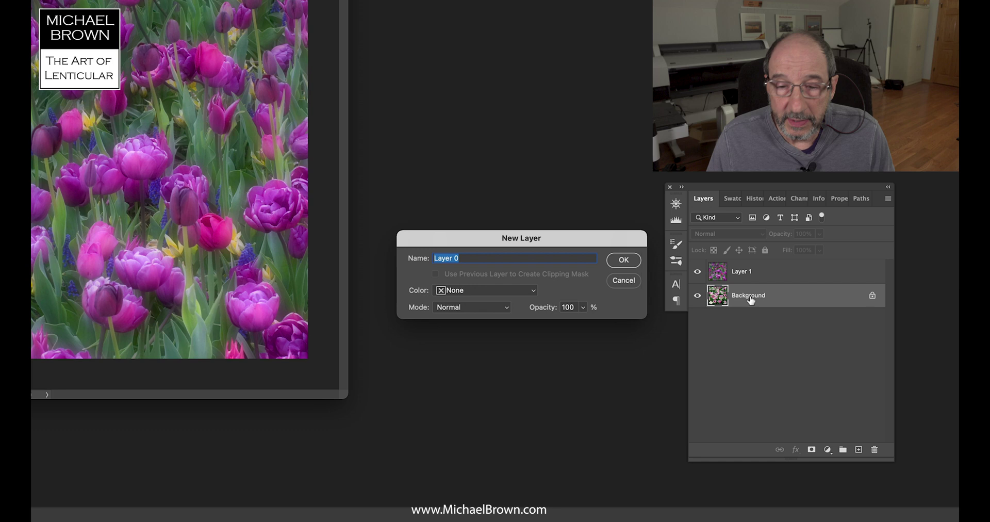
left_click(618, 260)
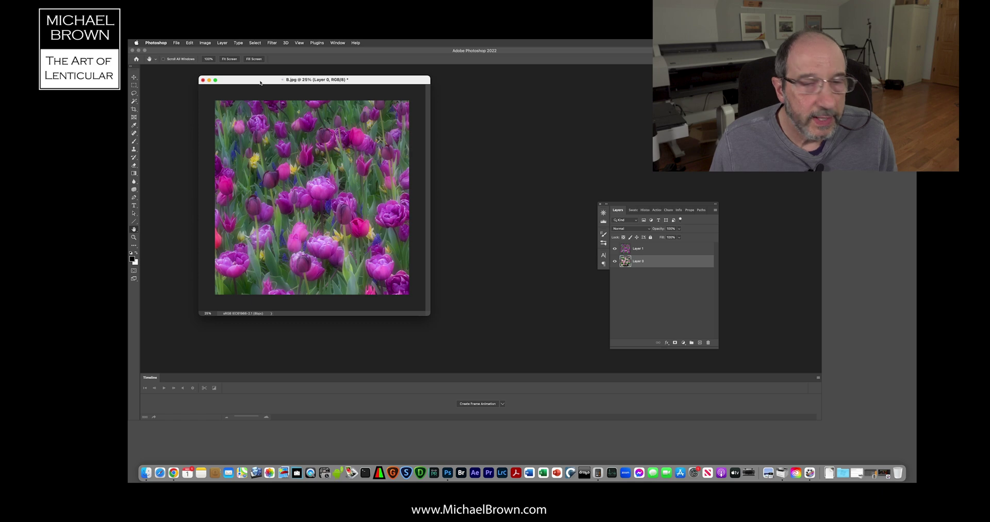
- Set the canvas size to 7.5 × 7.5 inches and inspect the new transparent border
left_click(205, 43)
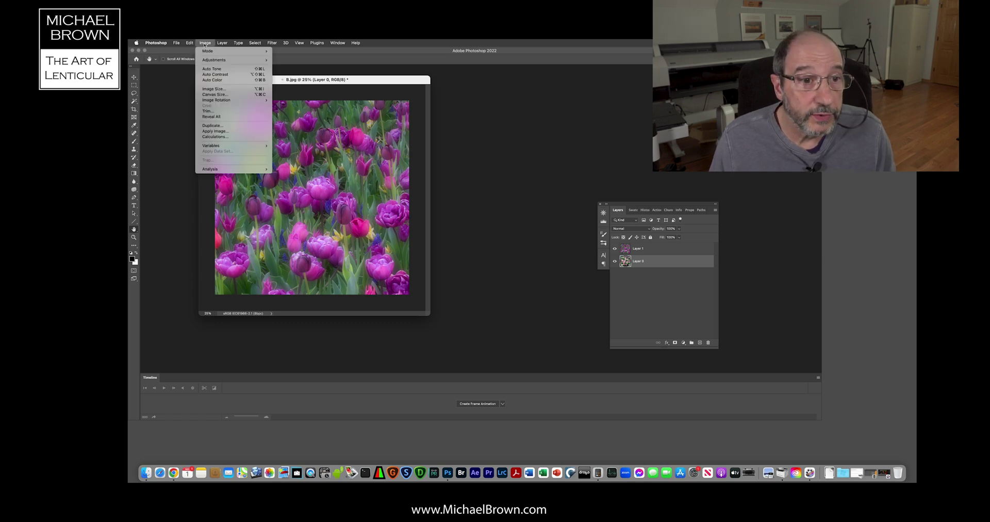
left_click(204, 94)
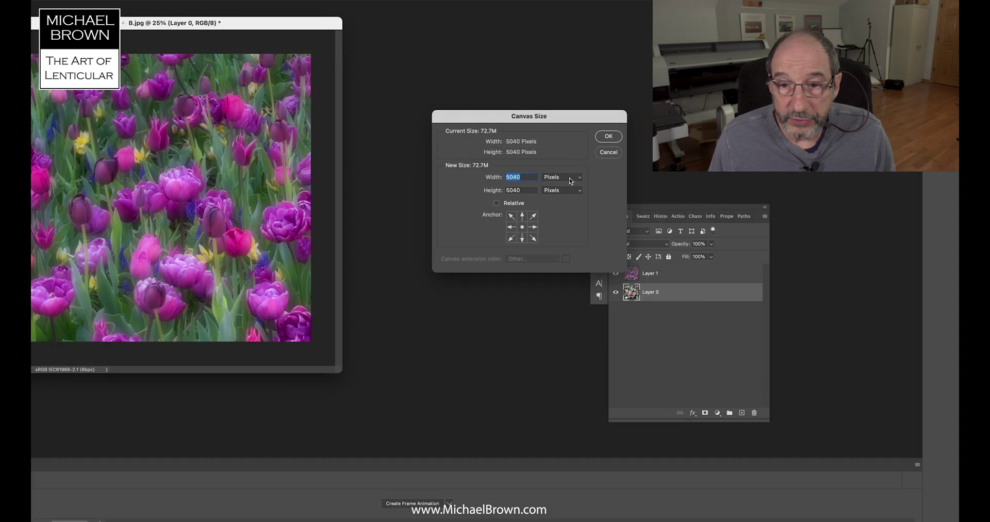
left_click(570, 181)
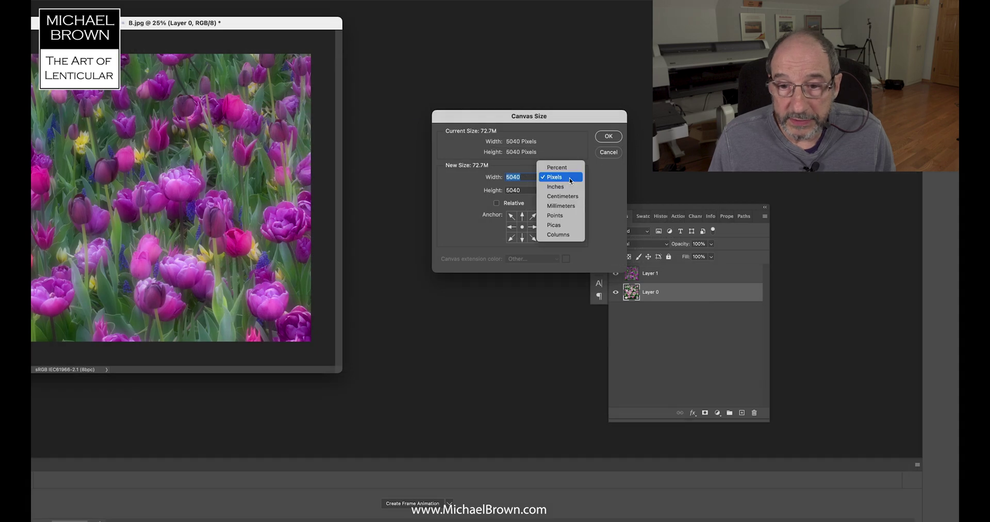
left_click(569, 188)
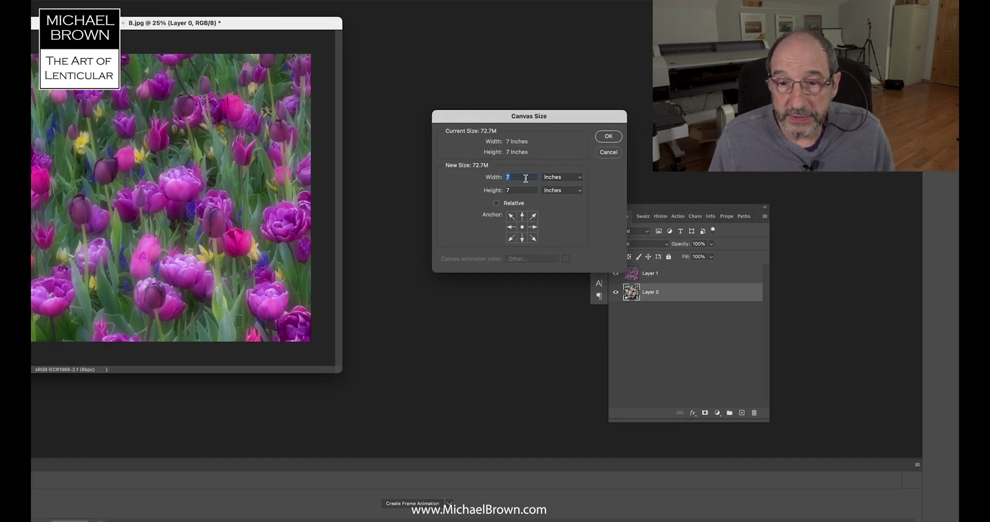
left_click(524, 178)
type(".5")
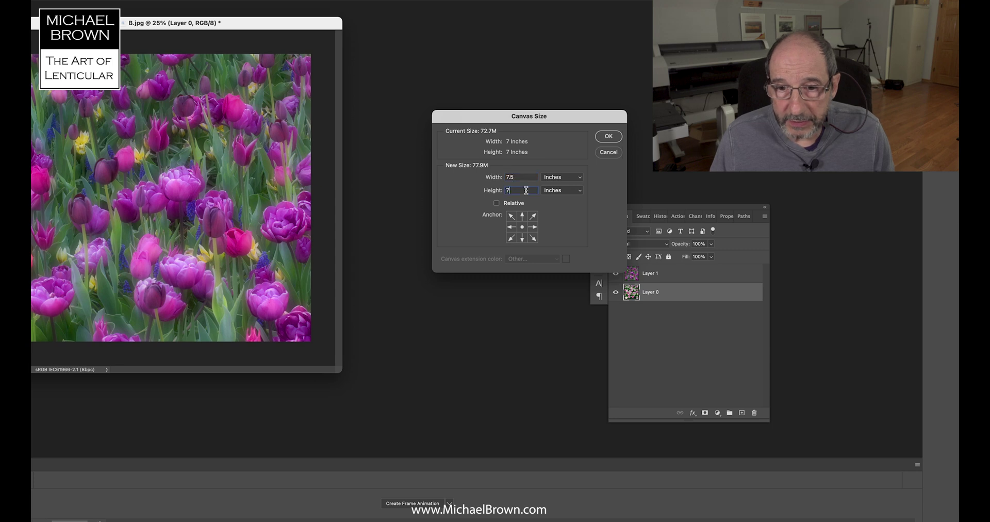
type(".5")
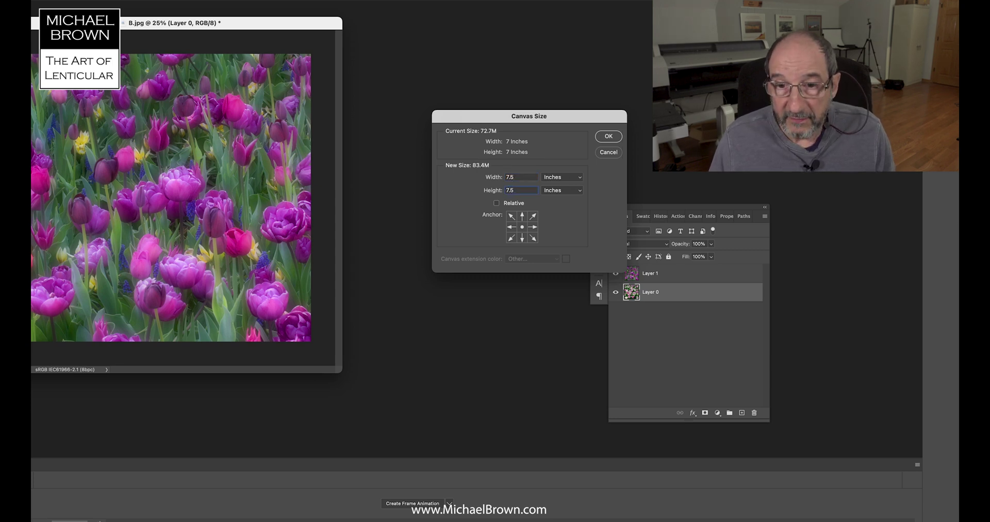
left_click(607, 137)
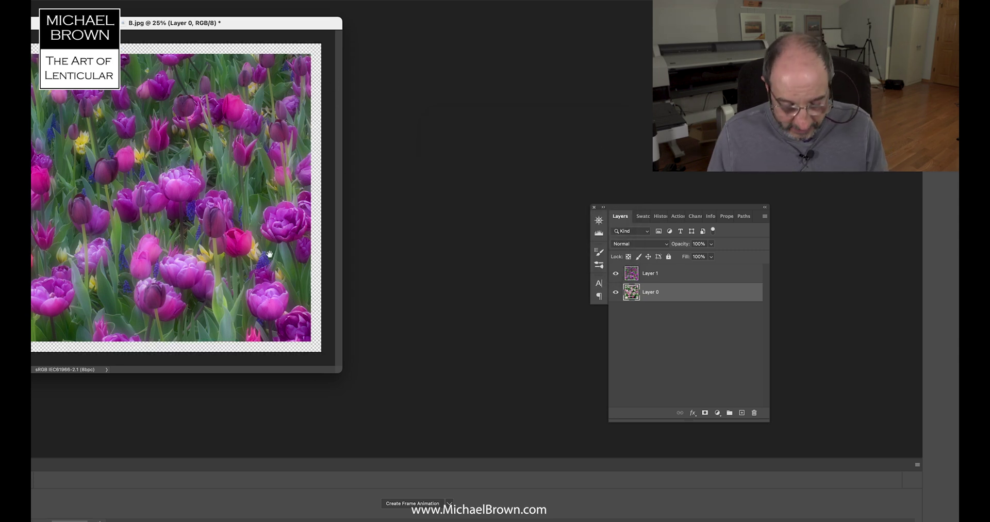
left_click_drag(278, 283, 350, 377)
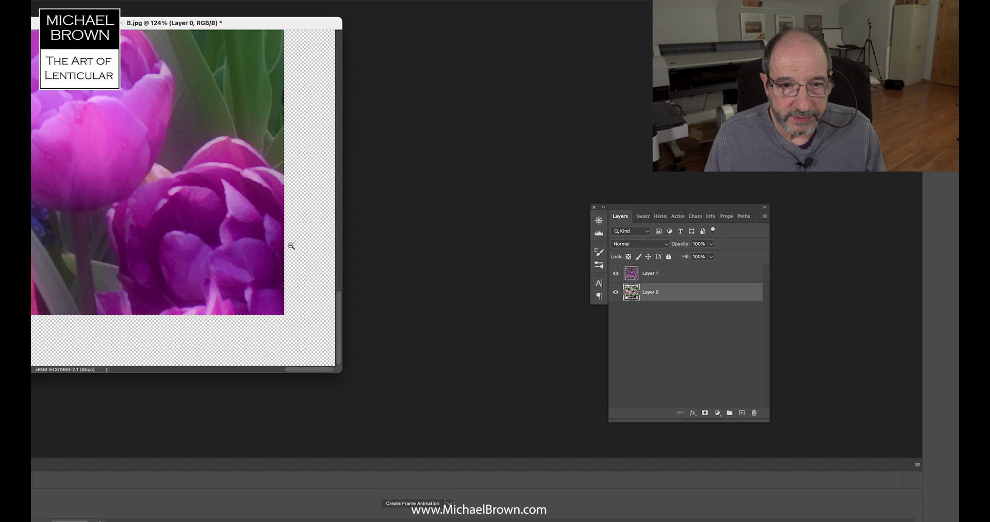
left_click_drag(234, 227, 234, 228)
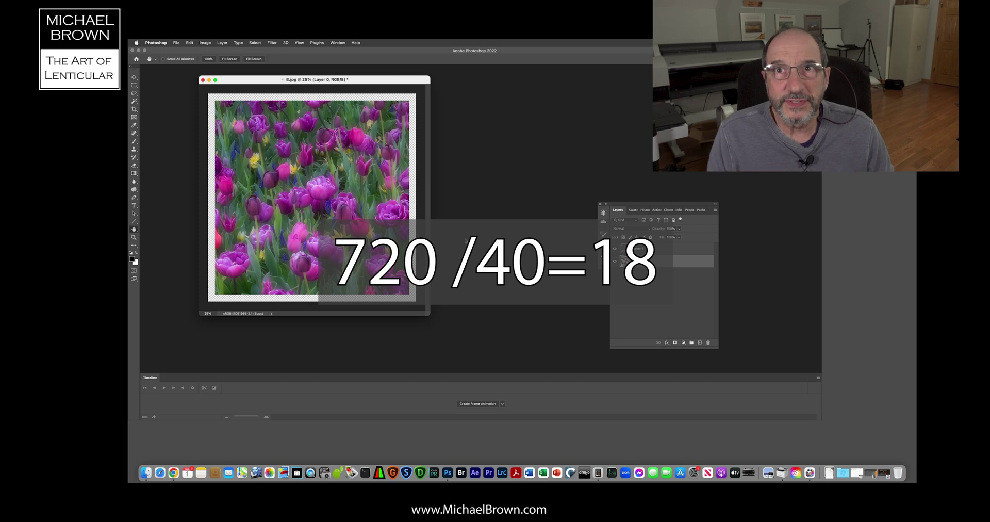
- Create a new blank white document, Untitled-1, and place it beside the tulip image
left_click(176, 43)
left_click(177, 51)
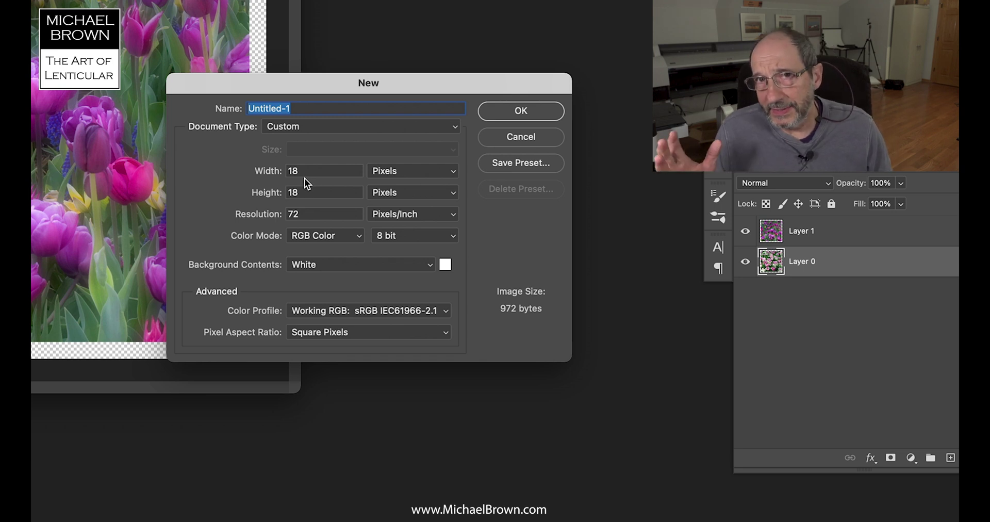
left_click(499, 112)
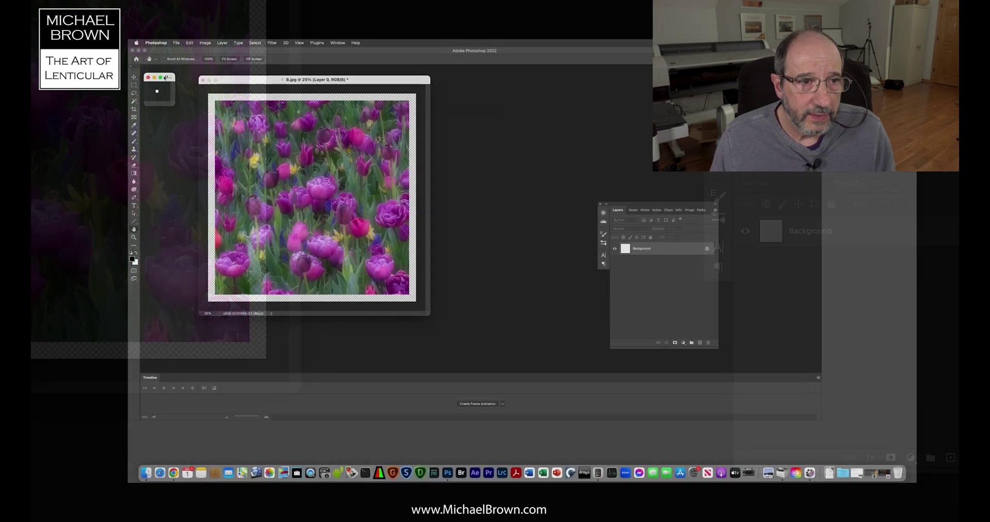
left_click_drag(165, 77, 587, 340)
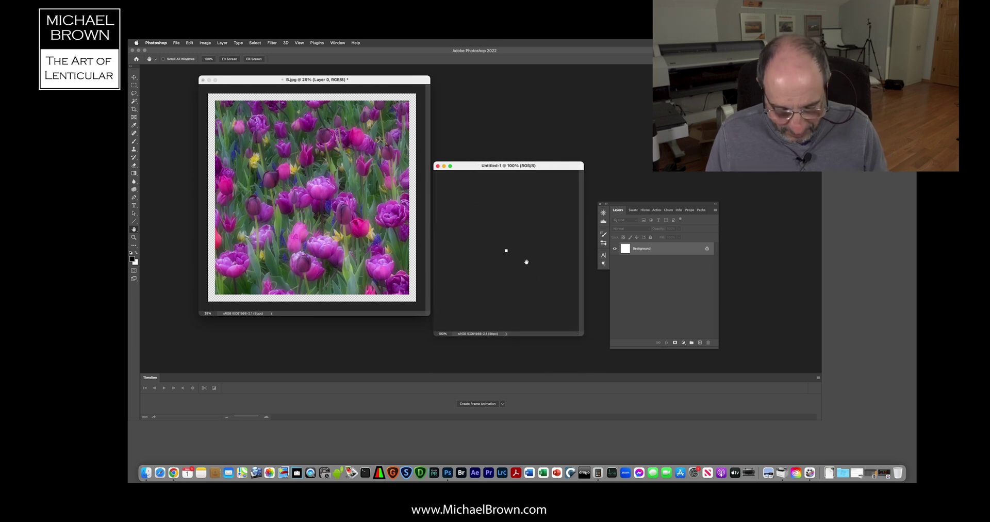
- Magnify the tiny Untitled-1 canvas and switch to the fixed-size Rectangular Marquee tool
left_click(508, 250, "super")
left_click(508, 251, "super")
left_click(507, 250, "super")
left_click(508, 251, "super")
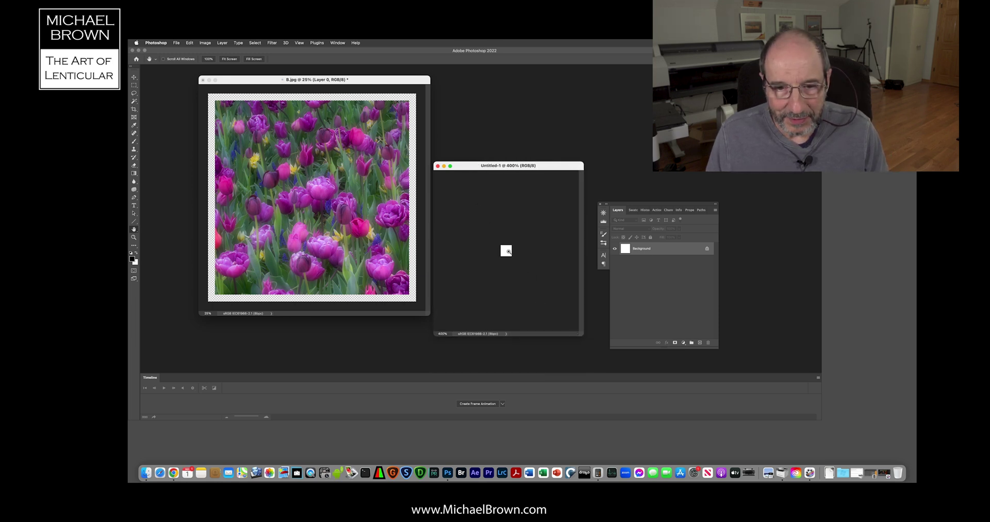
left_click(508, 251, "super")
left_click(508, 252, "super")
left_click(508, 251, "super")
left_click(508, 251, "super")
left_click(508, 251, "super")
left_click(508, 251, "super")
left_click(508, 251, "super")
left_click(509, 251, "super")
left_click(508, 251, "super")
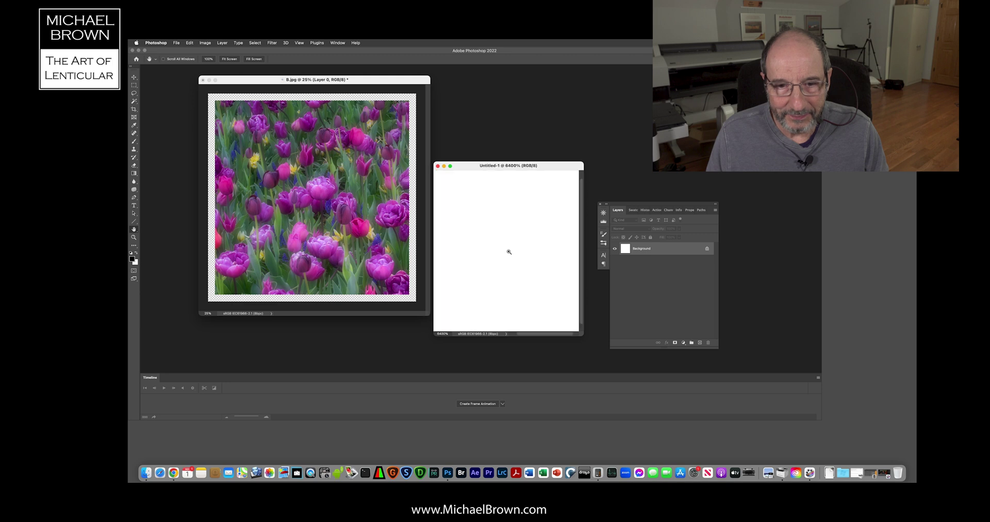
left_click(480, 211, "alt")
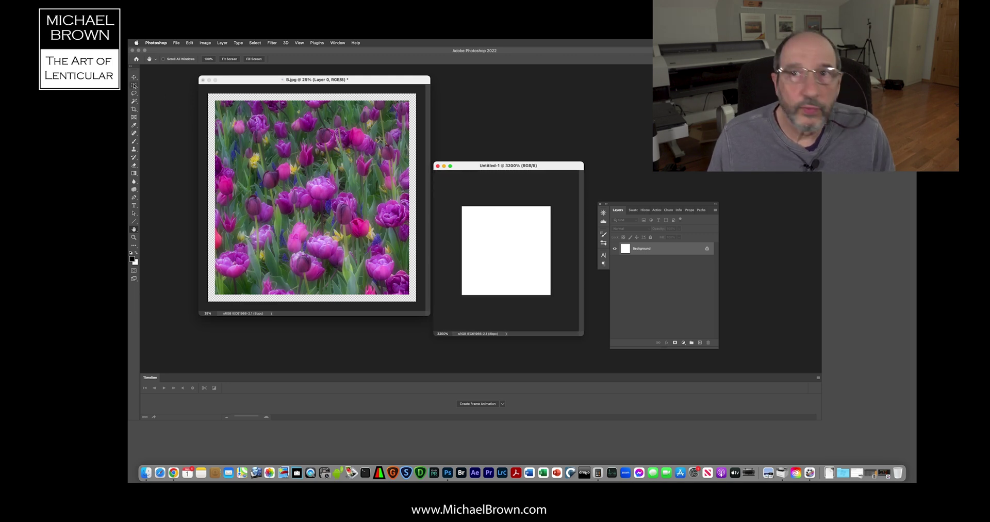
left_click(134, 85)
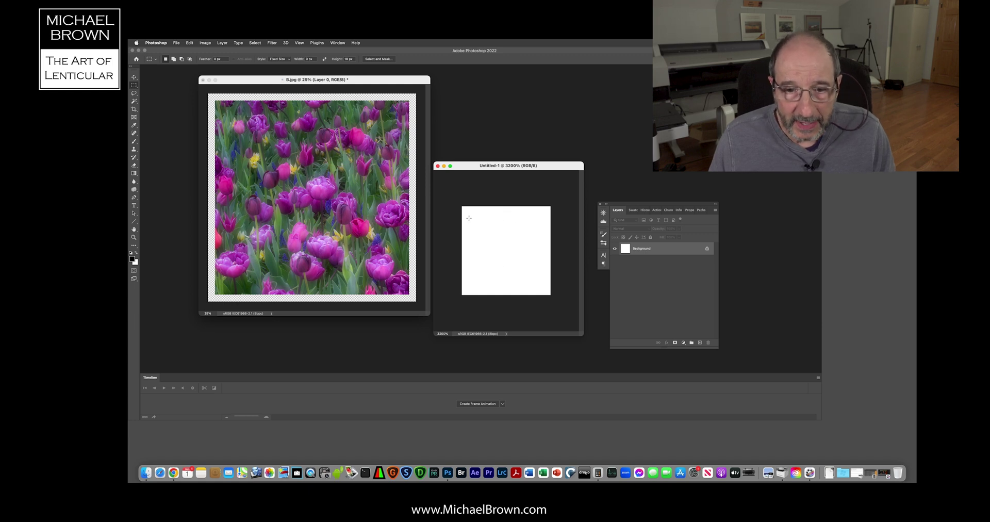
- Fill the left half of Untitled-1 with black and save it as a pattern via Edit > Define Pattern
left_click_drag(463, 209, 449, 192)
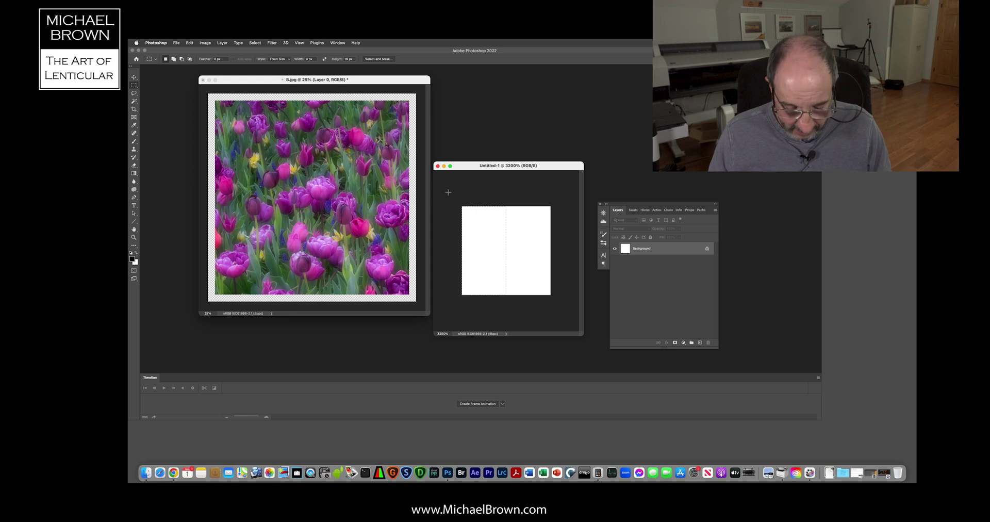
key("alt+BackSpace")
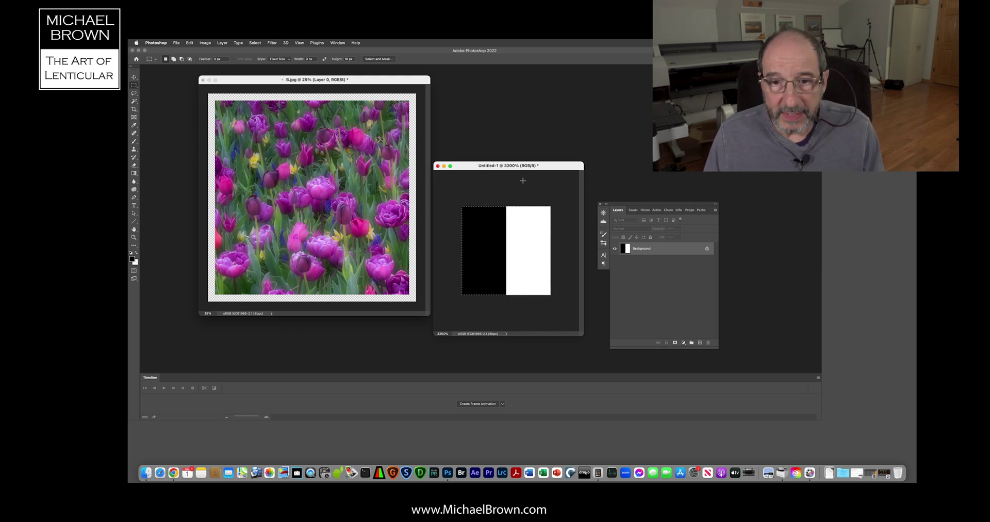
left_click(190, 43)
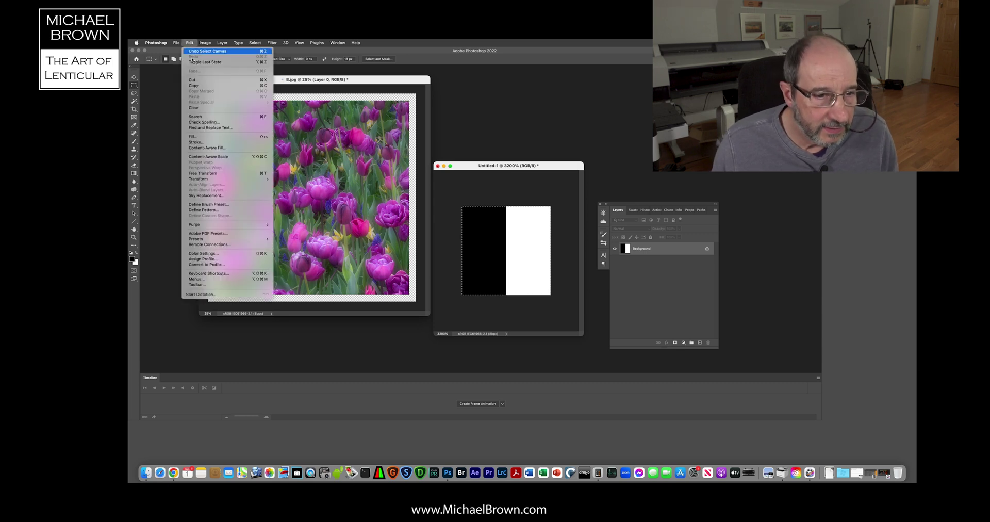
left_click(211, 210)
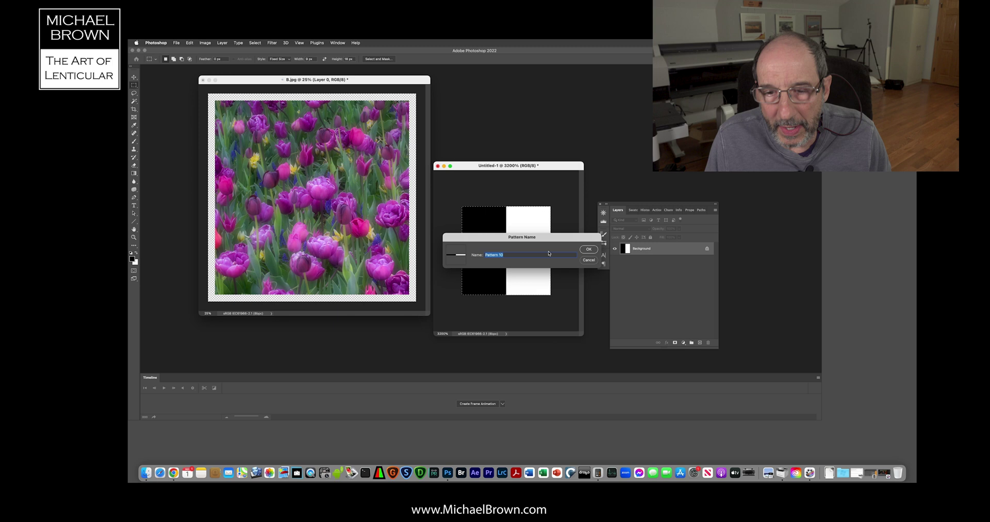
left_click(586, 251)
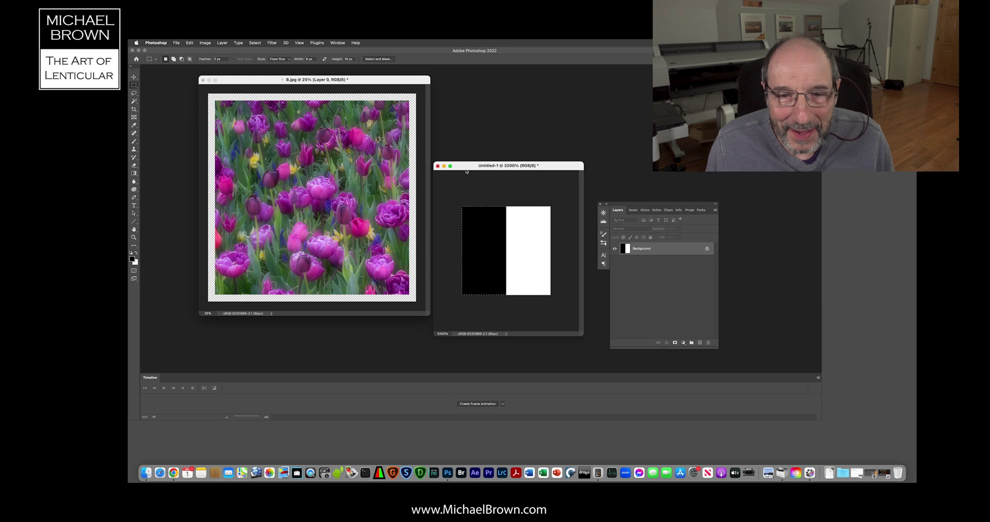
- Close Untitled-1 without saving and add a new empty layer to B.jpg
left_click(437, 167)
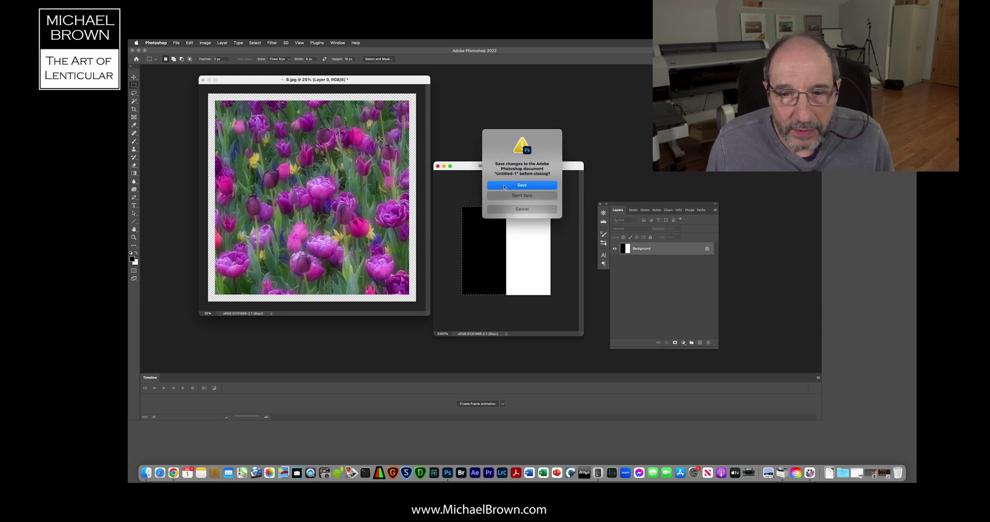
left_click(511, 195)
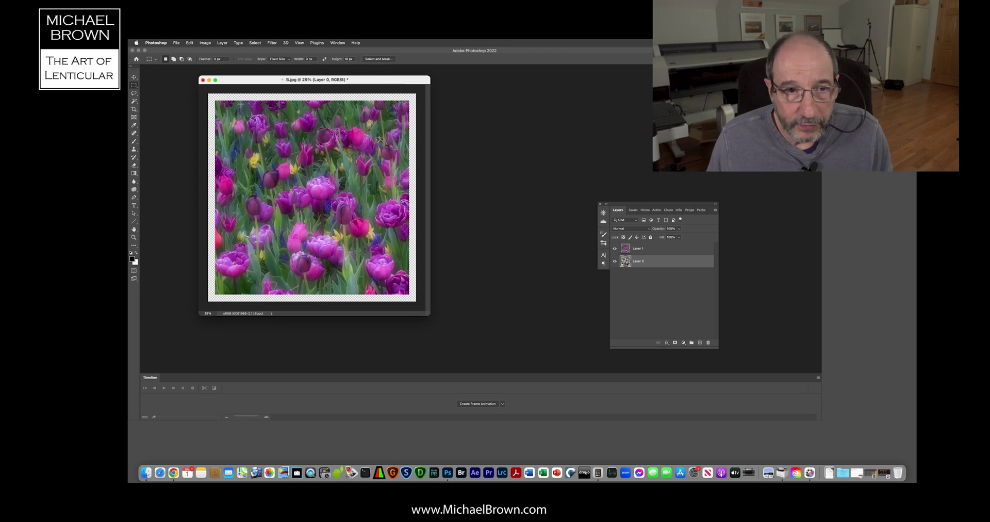
left_click(700, 343)
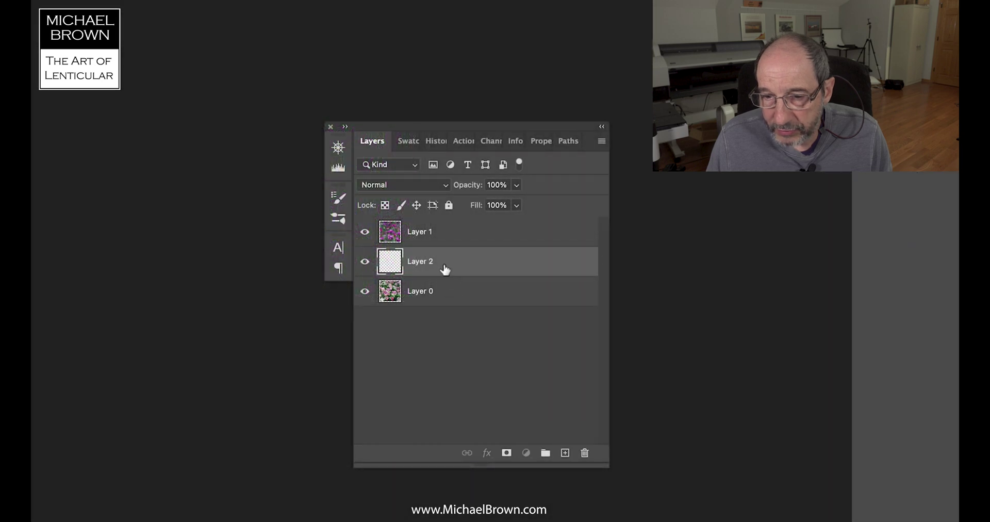
- Move Layer 2 beneath Layer 0 and hide both Layer 1 and Layer 0
left_click_drag(444, 268, 445, 320)
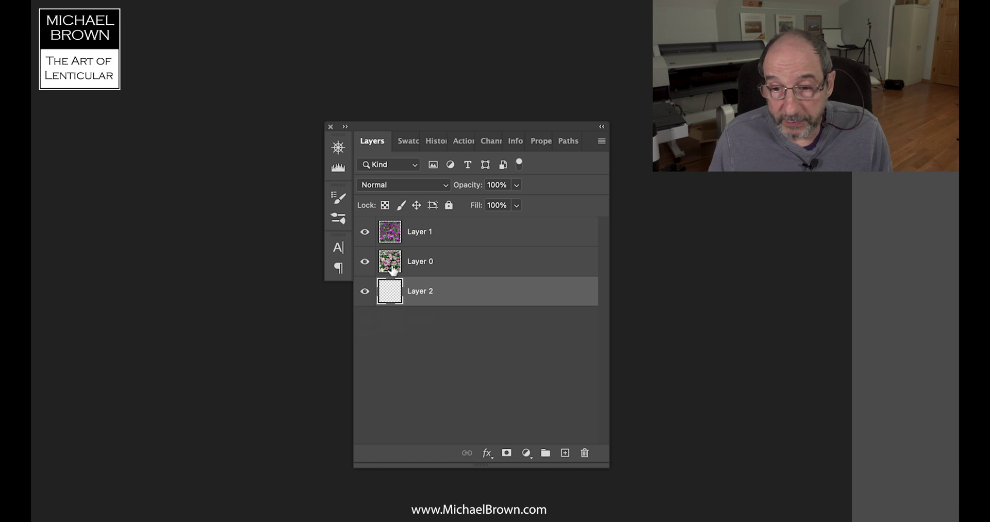
left_click(365, 232)
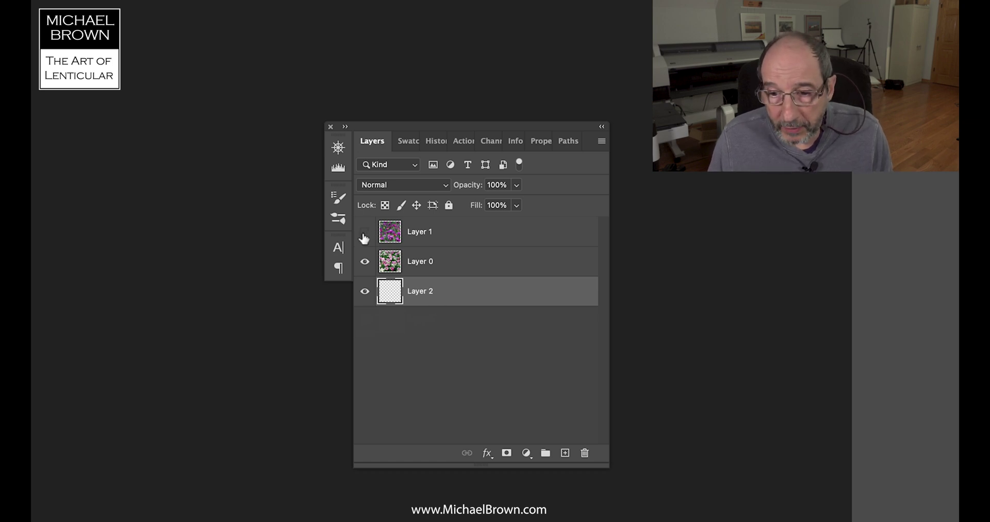
left_click(364, 261)
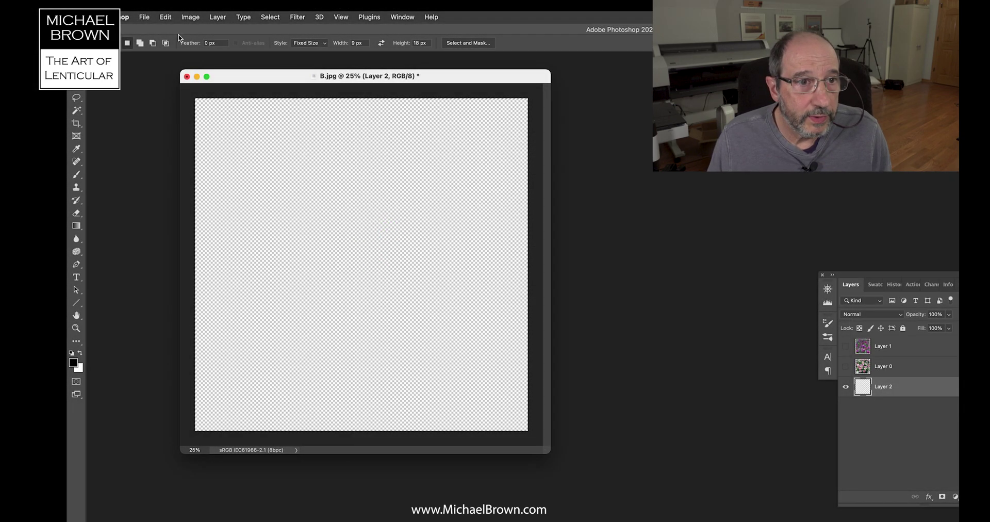
- Fill Layer 2 with the newly defined black-and-white stripe pattern using Edit > Fill
left_click(165, 17)
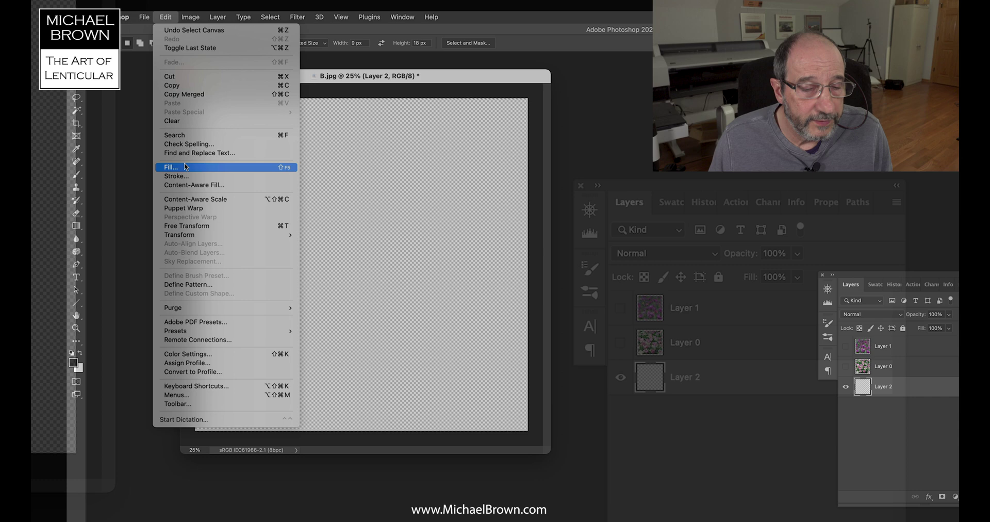
left_click(185, 166)
left_click(415, 231)
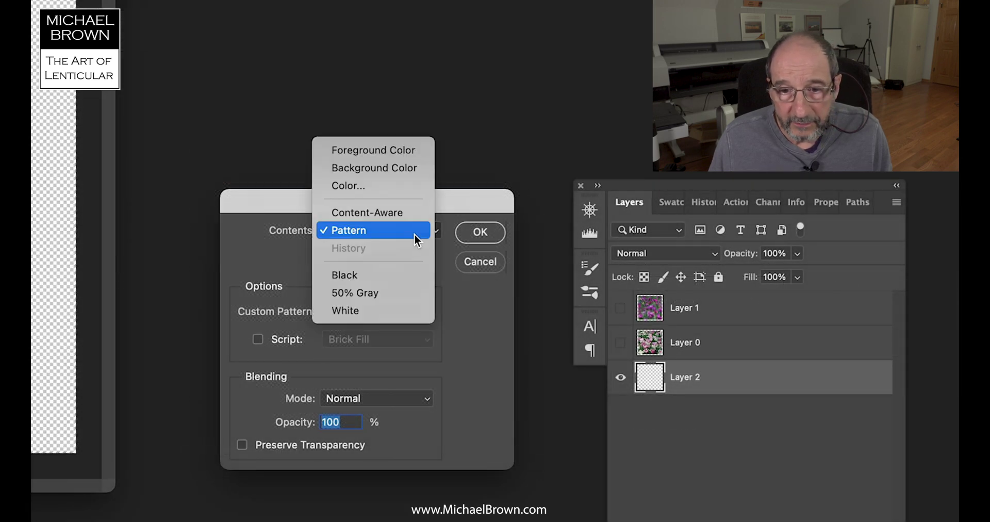
left_click(413, 233)
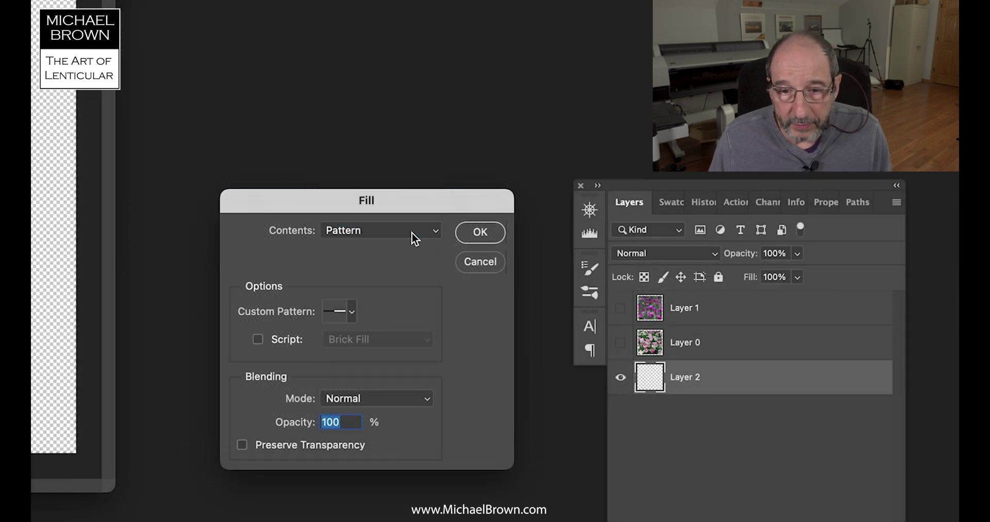
left_click(353, 313)
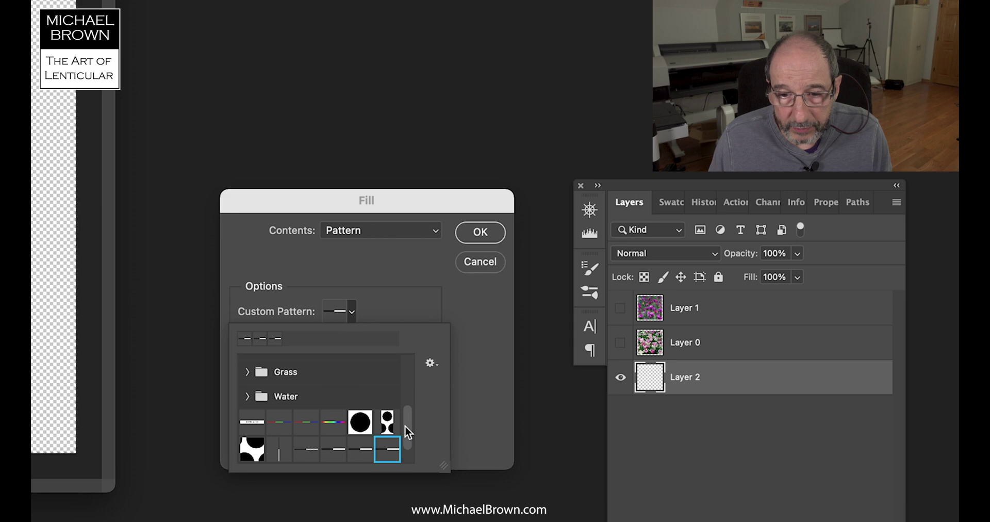
scroll(407, 438, "down", 1)
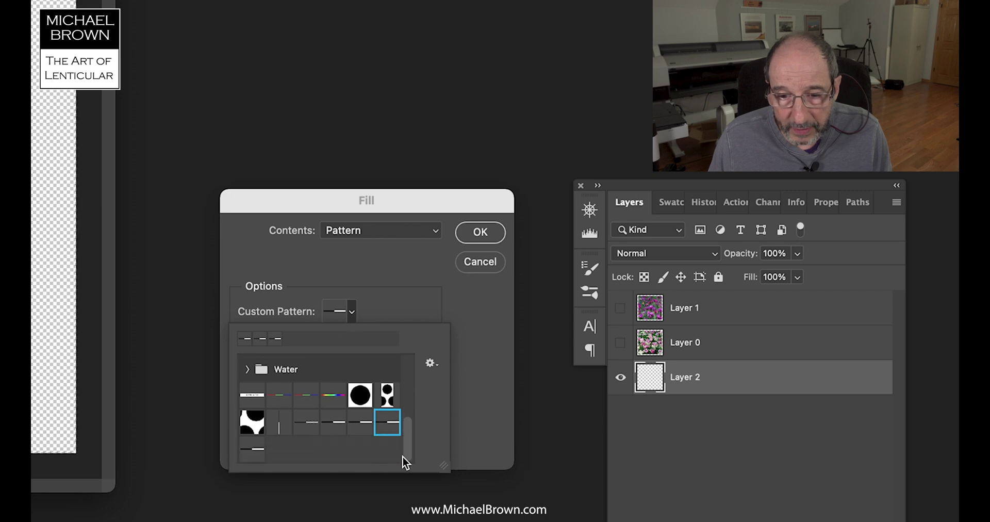
left_click(250, 452)
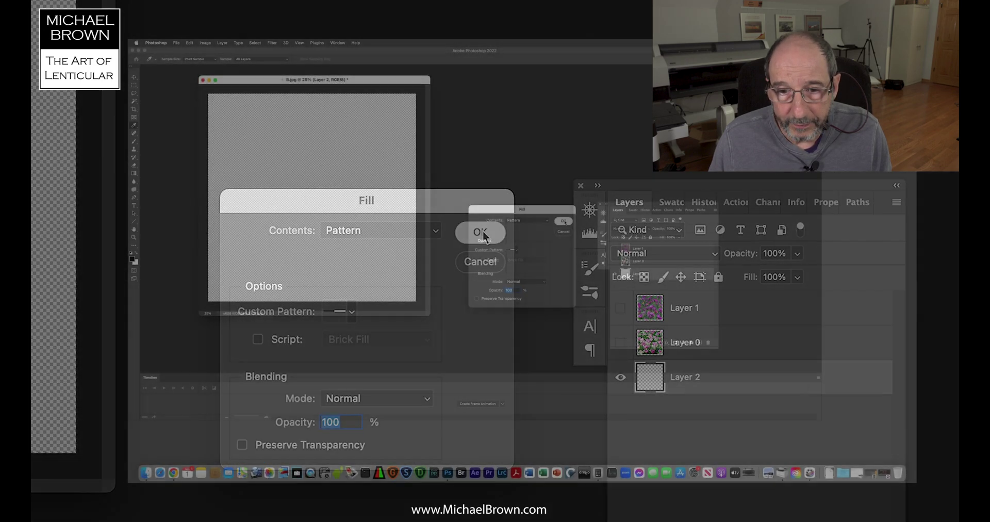
left_click(563, 221)
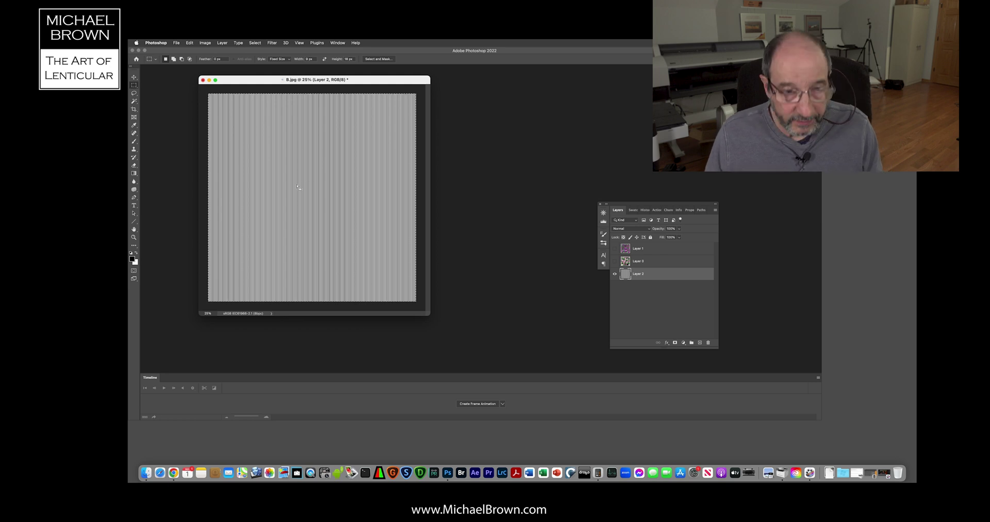
key("super+equal")
left_click_drag(301, 190, 301, 190)
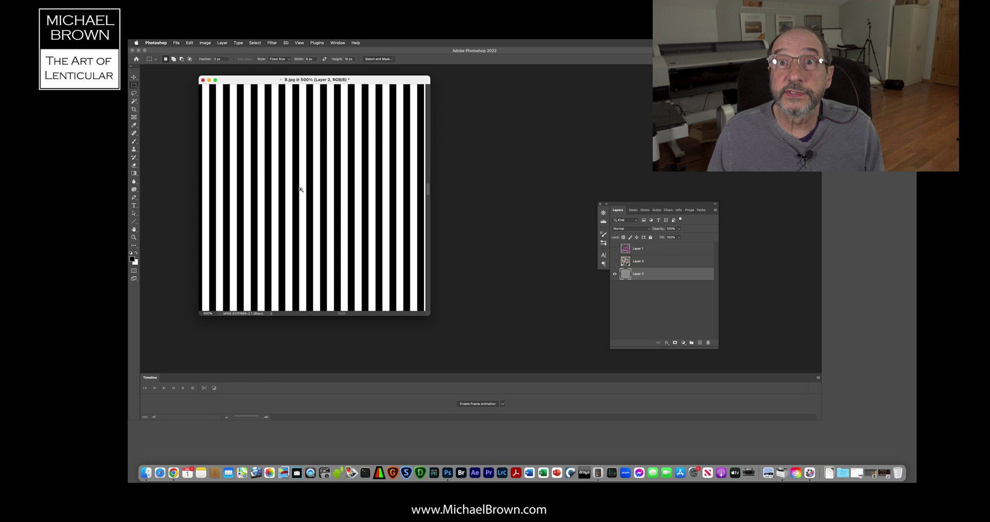
double_click(134, 229)
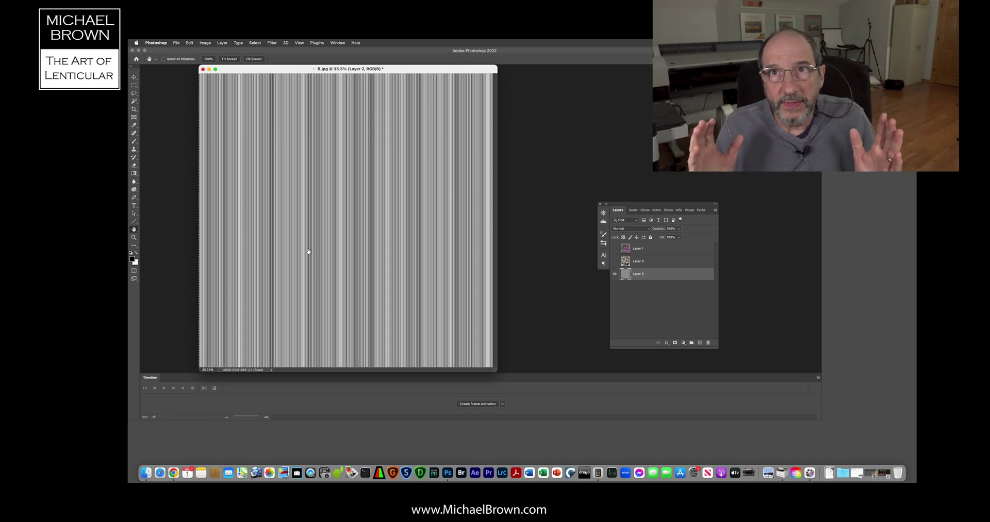
- Make Layer 0 and Layer 1 visible again and select Layer 1 as the working layer
left_click(614, 260)
left_click(614, 248)
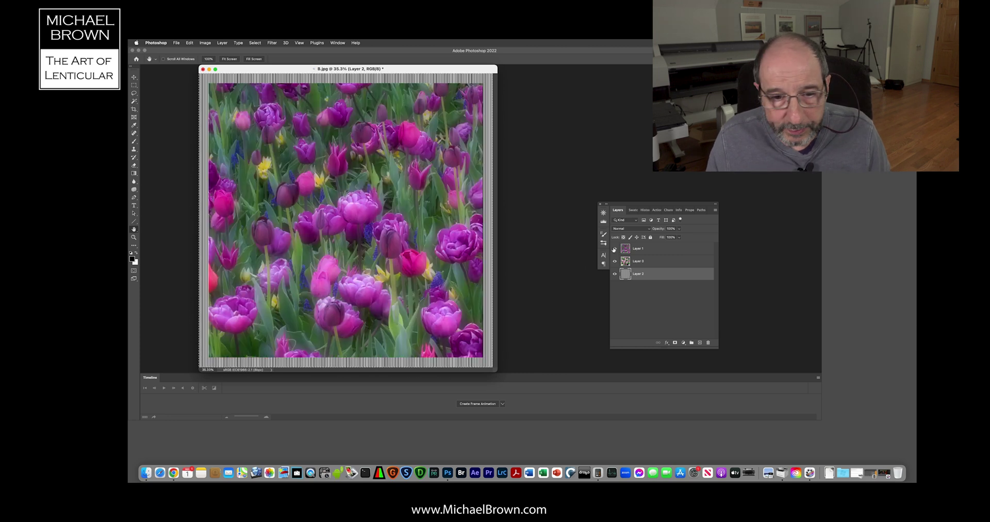
left_click(641, 250)
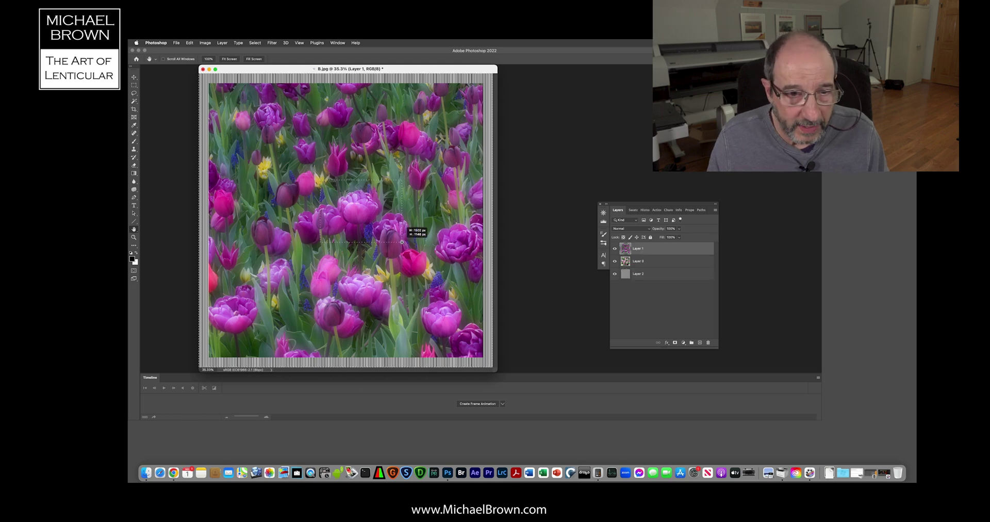
scroll(407, 237, "up", 5)
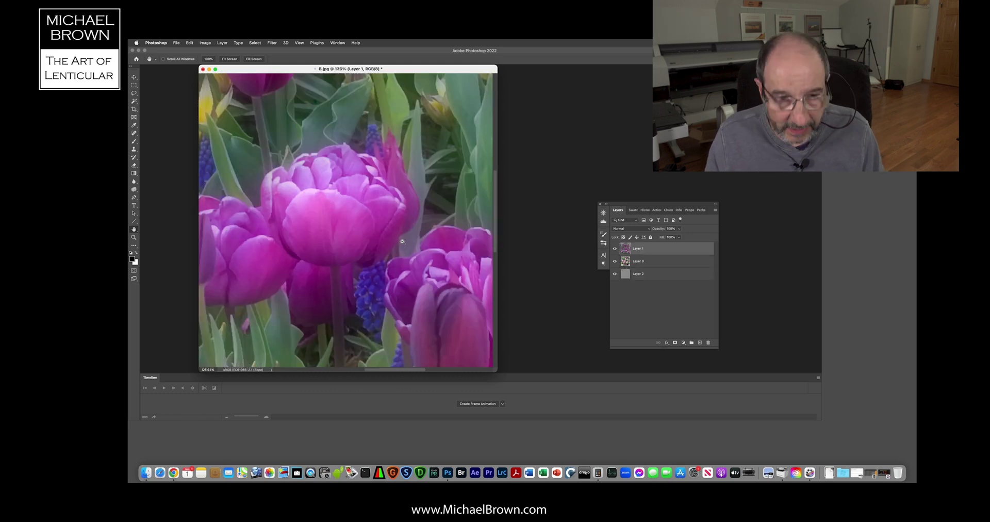
scroll(402, 241, "down", 4)
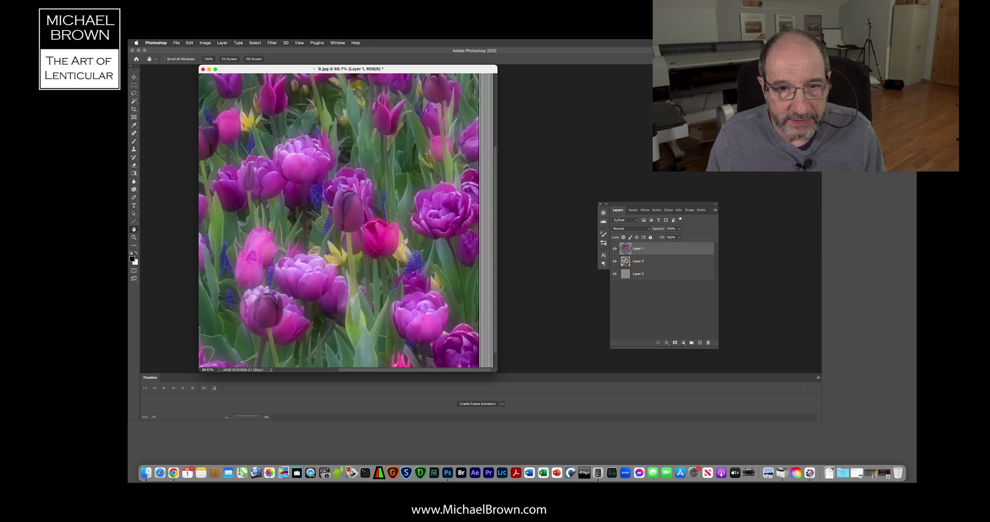
scroll(402, 242, "down", 2)
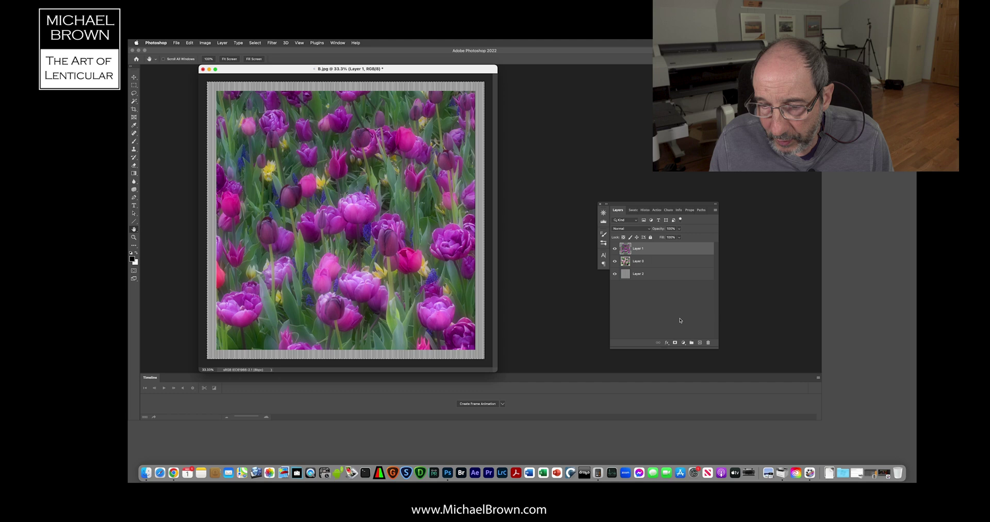
- Add a white mask to Layer 1 and target the Layer 1 Mask channel in the Channels panel
left_click(675, 343)
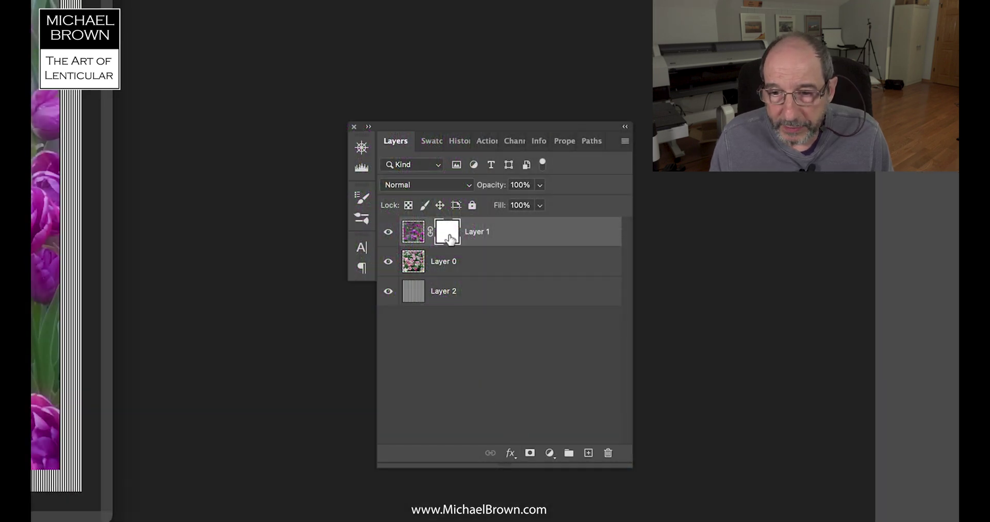
left_click(521, 145)
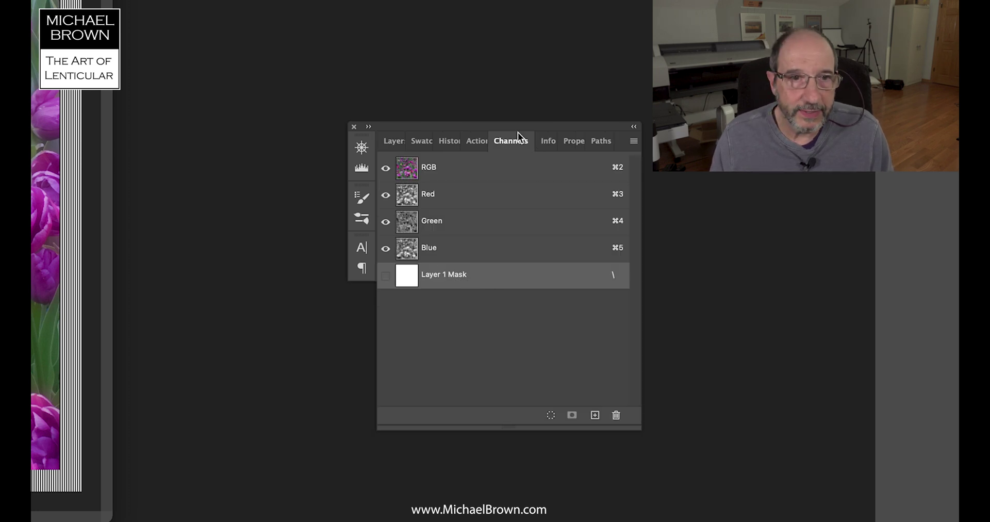
left_click(337, 43)
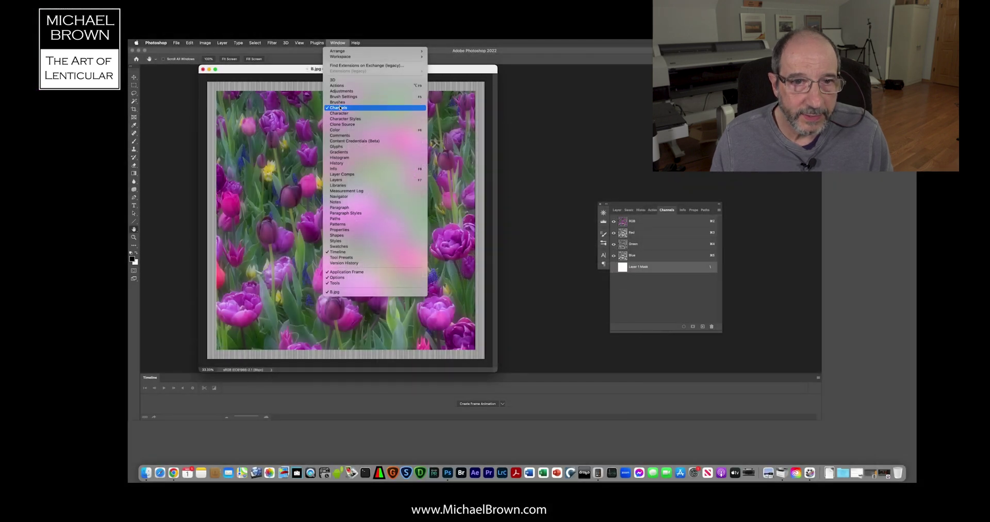
left_click(586, 78)
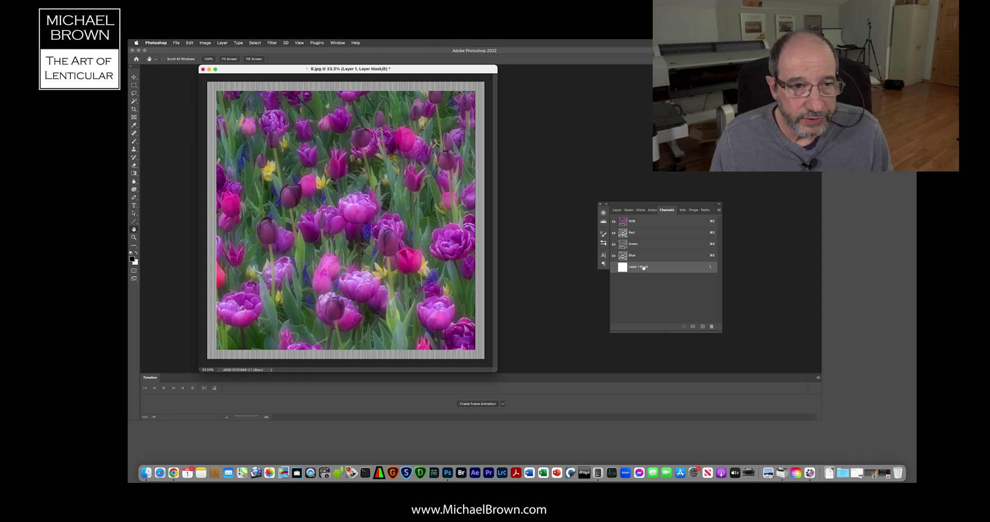
- Fill Layer 1's mask with Pattern contents and zoom to 500% to inspect the stripes
left_click(190, 42)
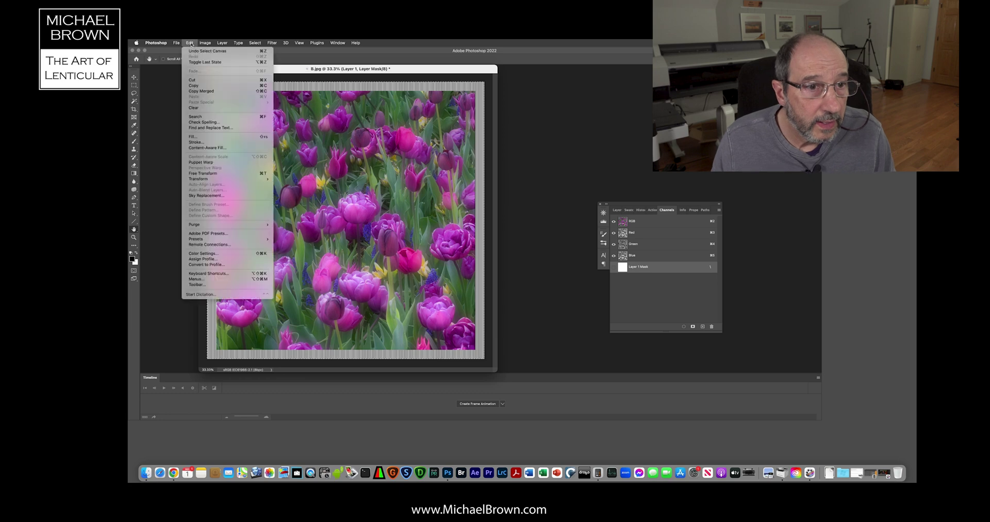
left_click(195, 136)
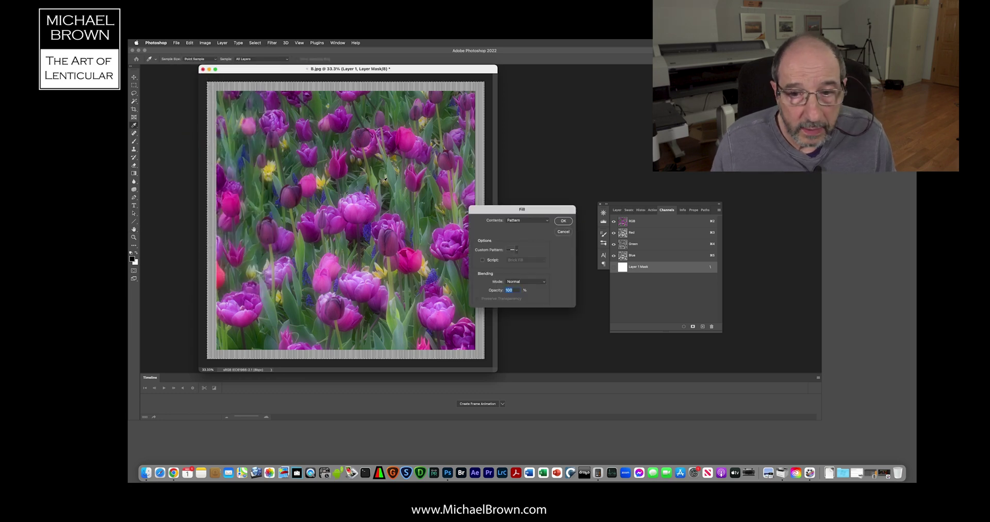
left_click(563, 220)
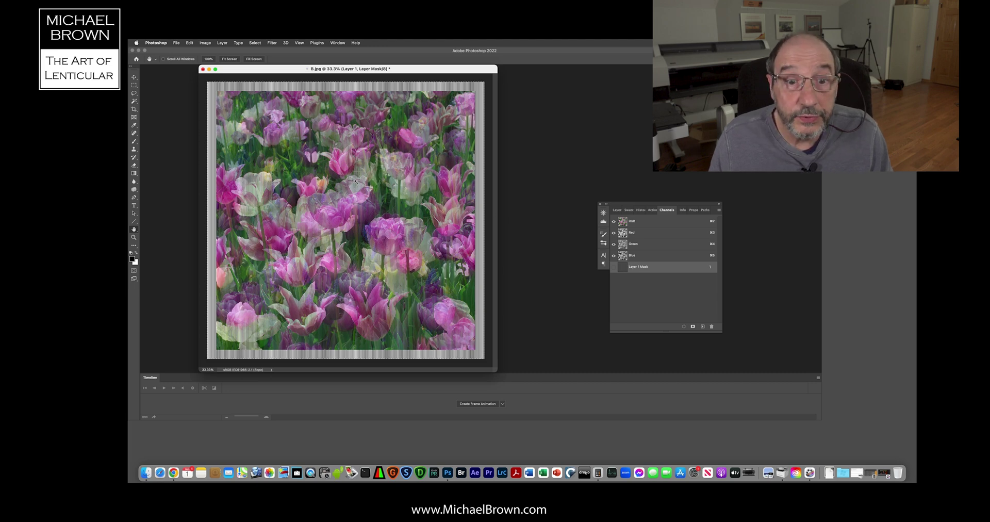
scroll(355, 180, "up", 10)
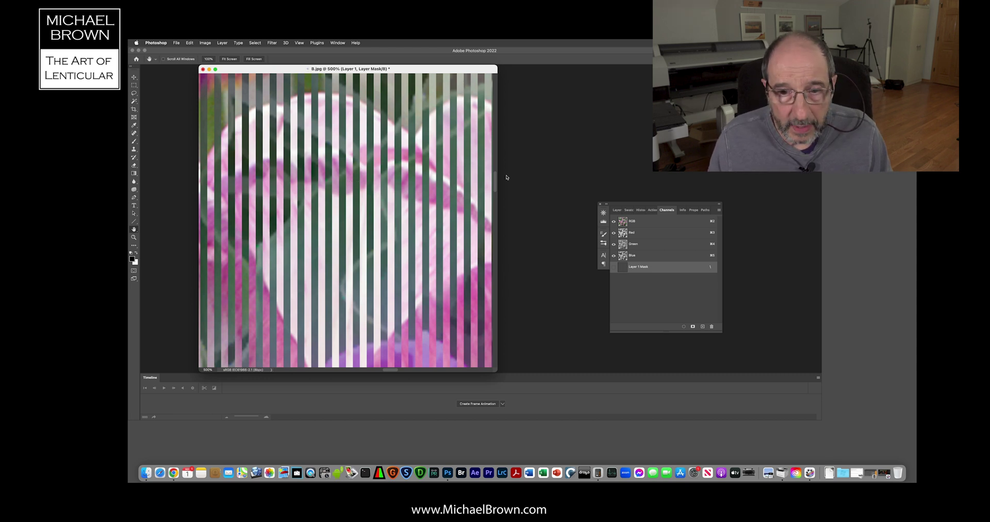
left_click_drag(496, 184, 494, 86)
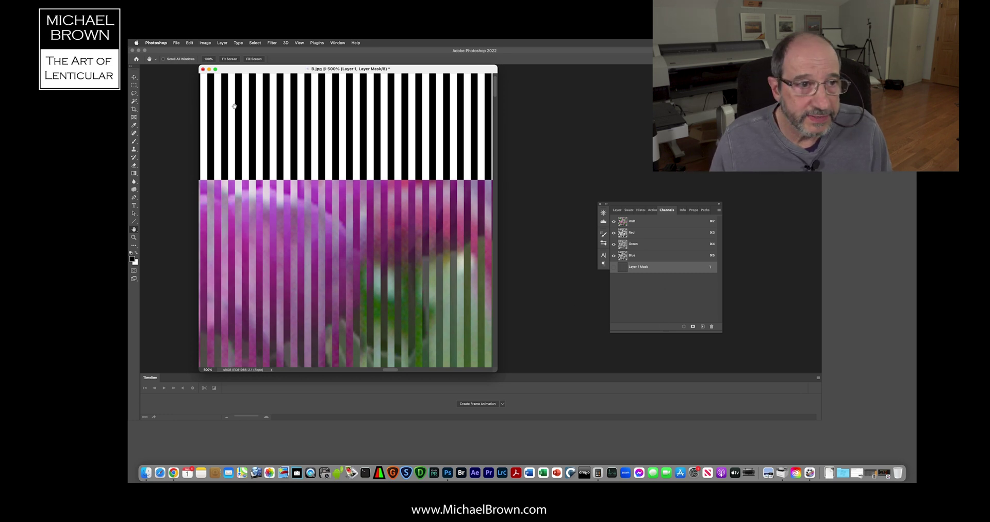
- Nudge the layer two pixels left with the Move tool to align the stripes, then fit on screen
left_click(134, 78)
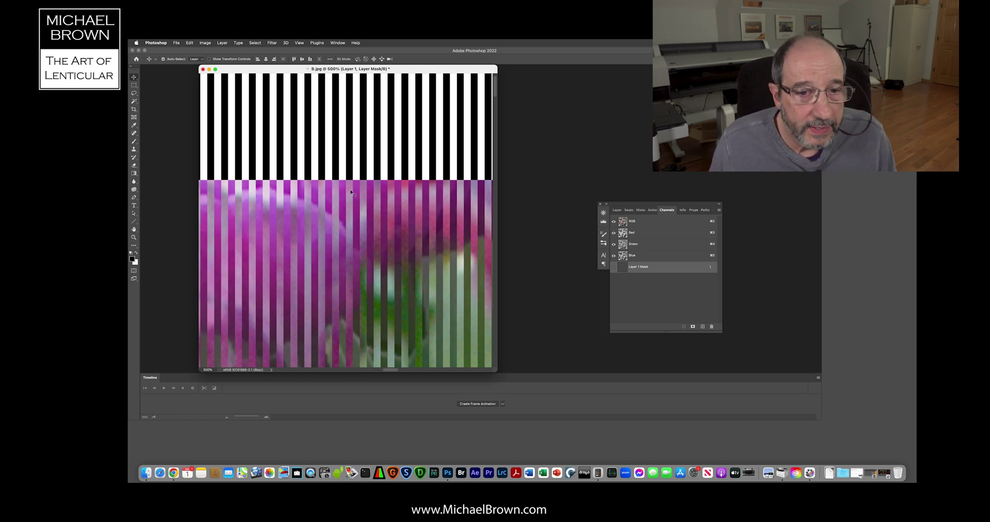
key("Left")
key("Left")
key("Left")
key("Left")
key("Left")
key("Left")
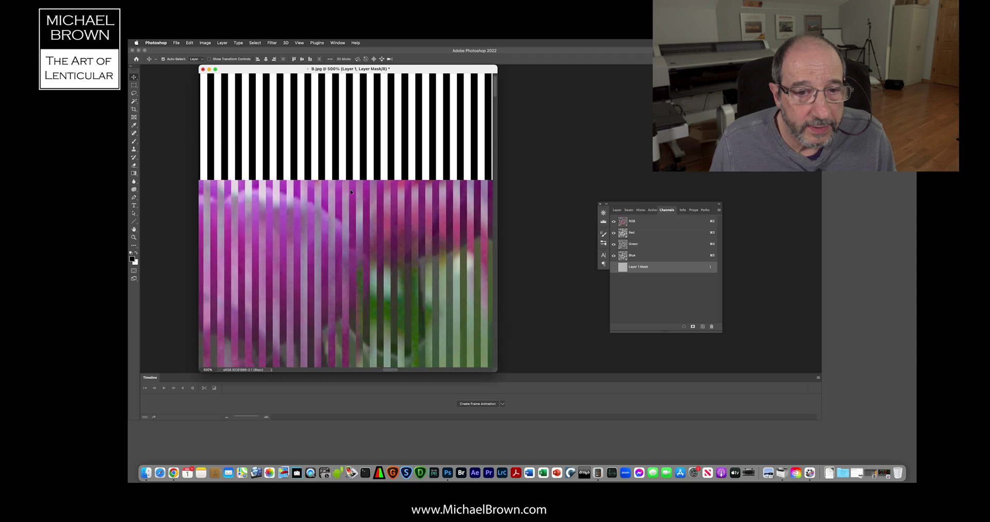
key("Left")
key("Left")
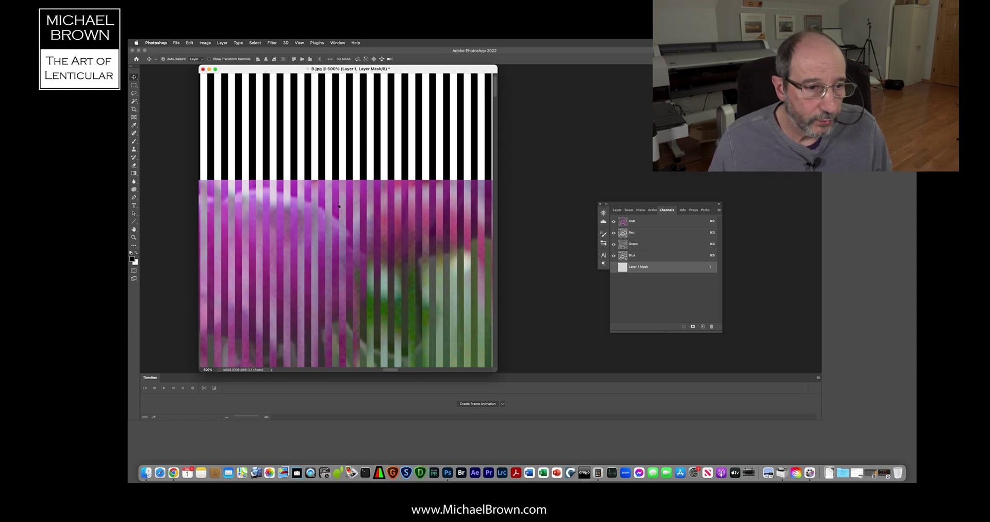
double_click(134, 230)
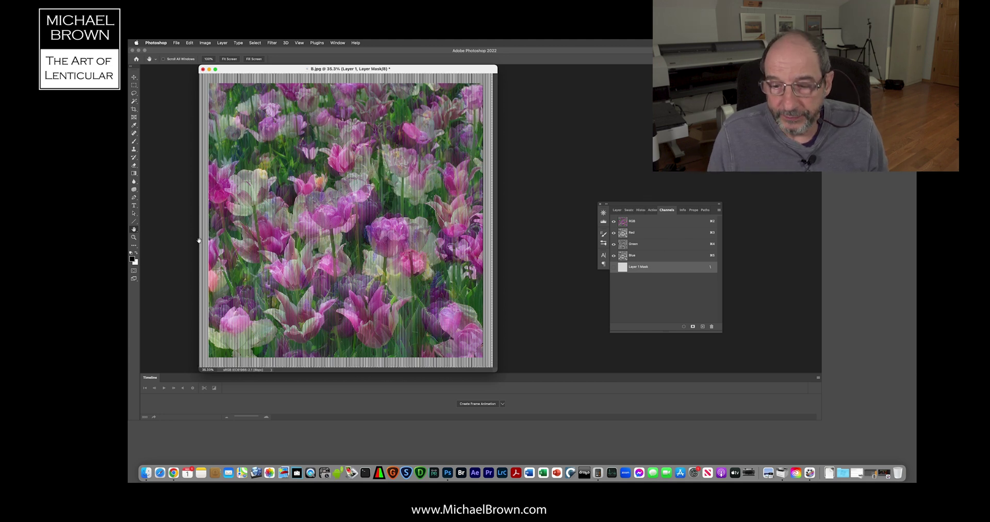
- Compute 40 ÷ 39.92 in Calculator
left_click(597, 472)
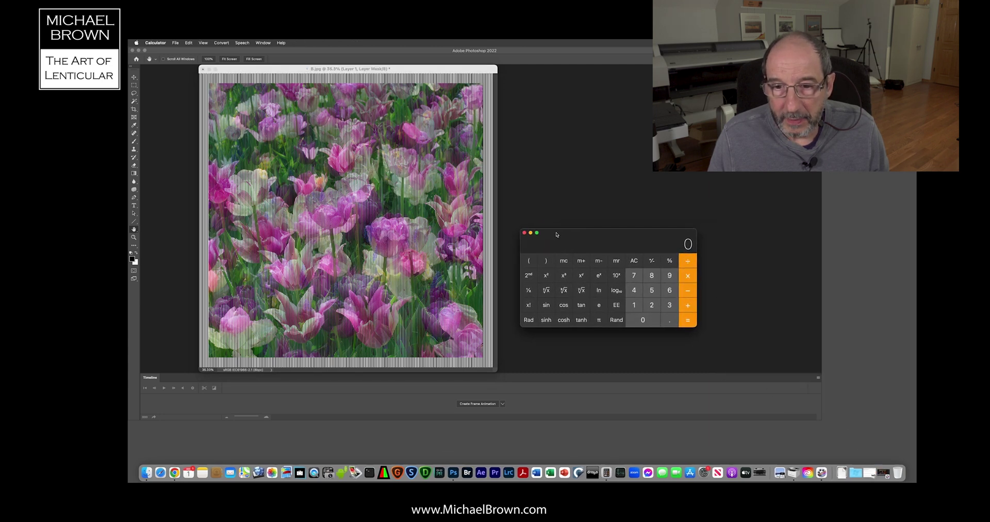
left_click(634, 291)
left_click(639, 320)
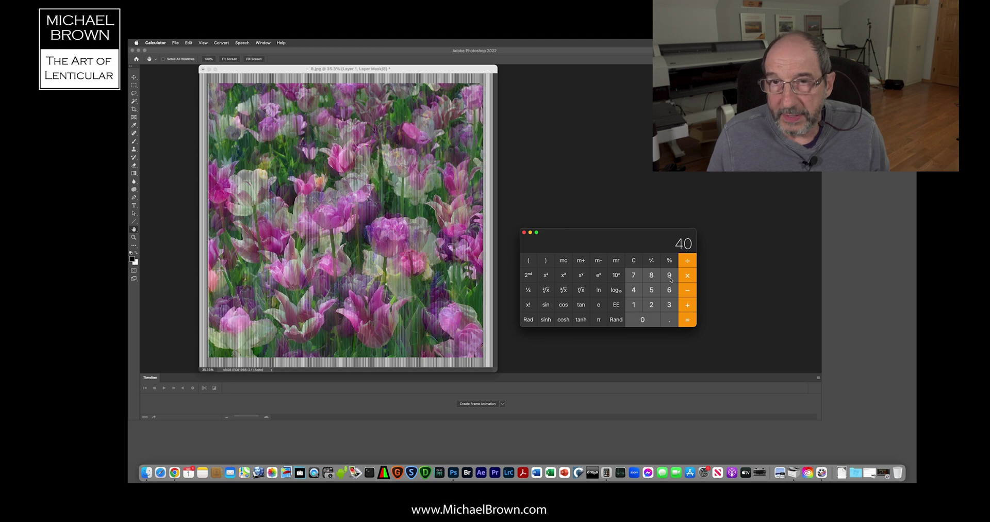
left_click(688, 261)
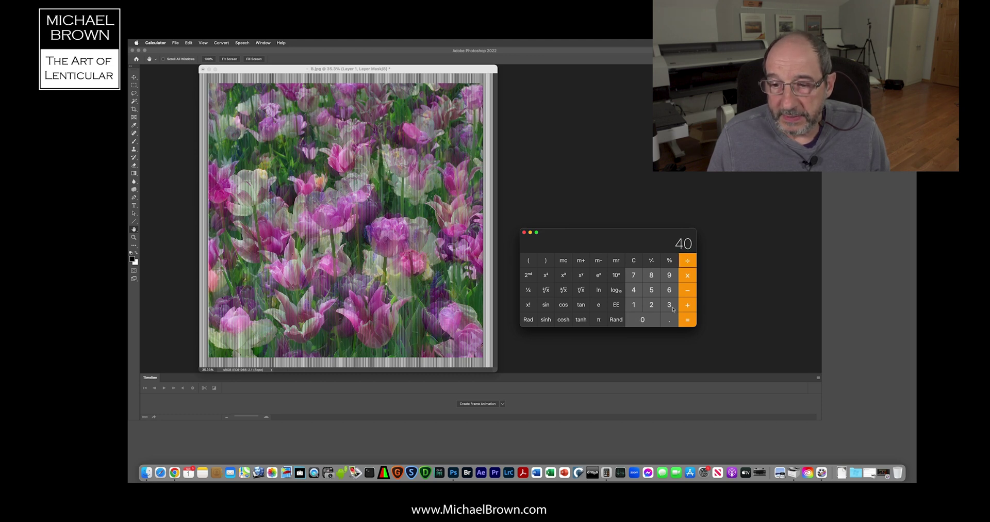
left_click(669, 305)
left_click(669, 278)
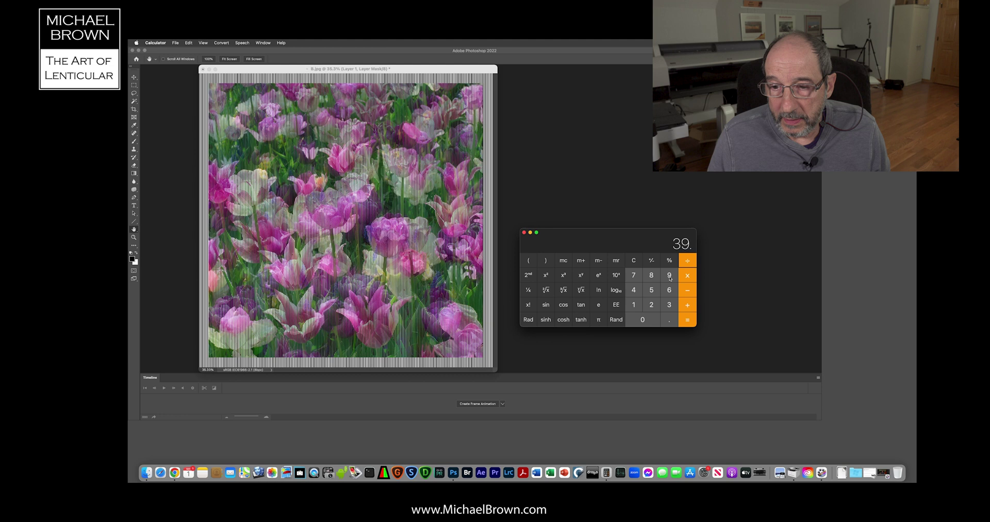
left_click(669, 277)
key("2")
left_click(686, 320)
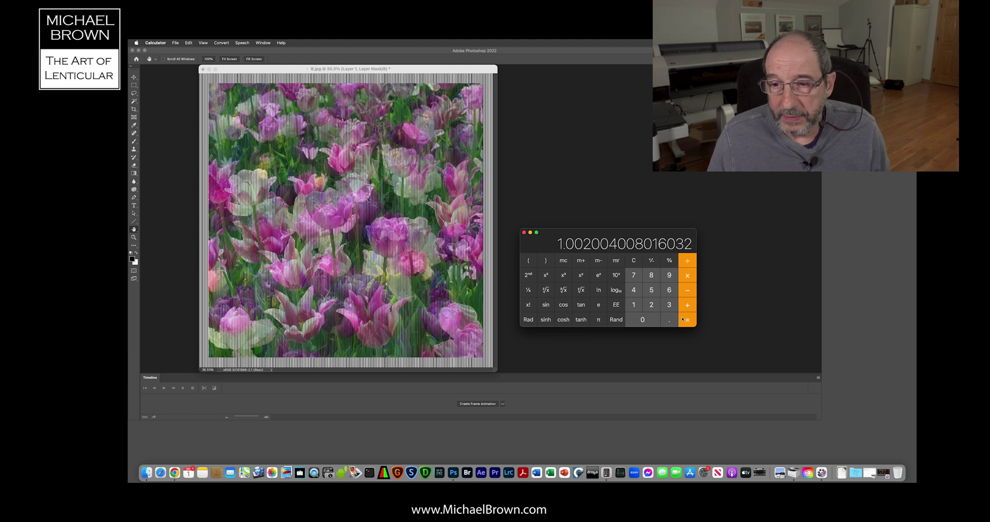
- Multiply the result by 100 to get 100.2004, then return to Photoshop
left_click(687, 279)
left_click(634, 304)
left_click(639, 322)
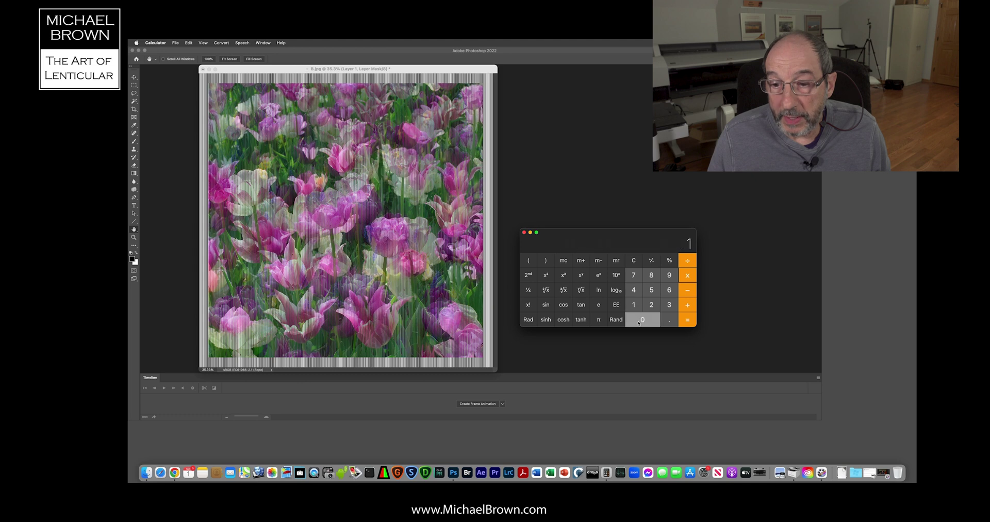
left_click(638, 322)
left_click(690, 323)
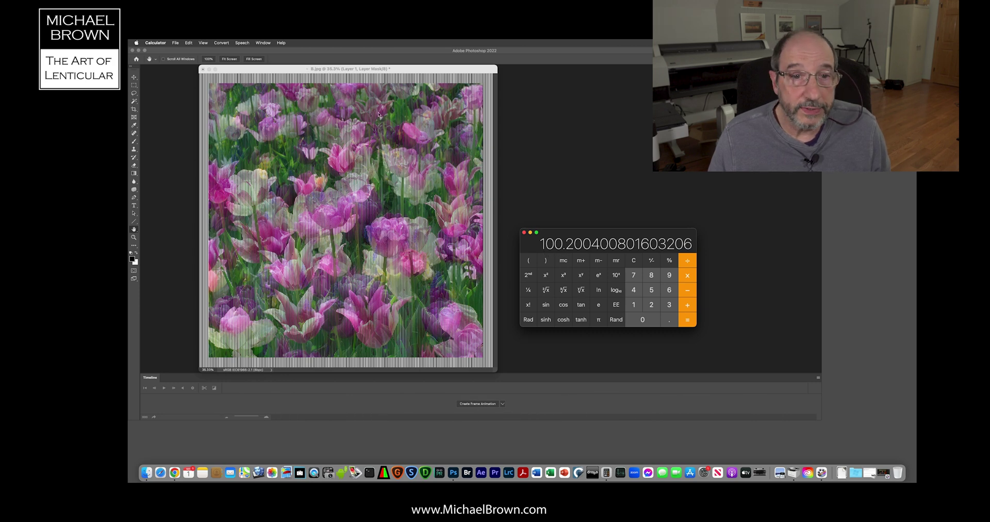
left_click(289, 70)
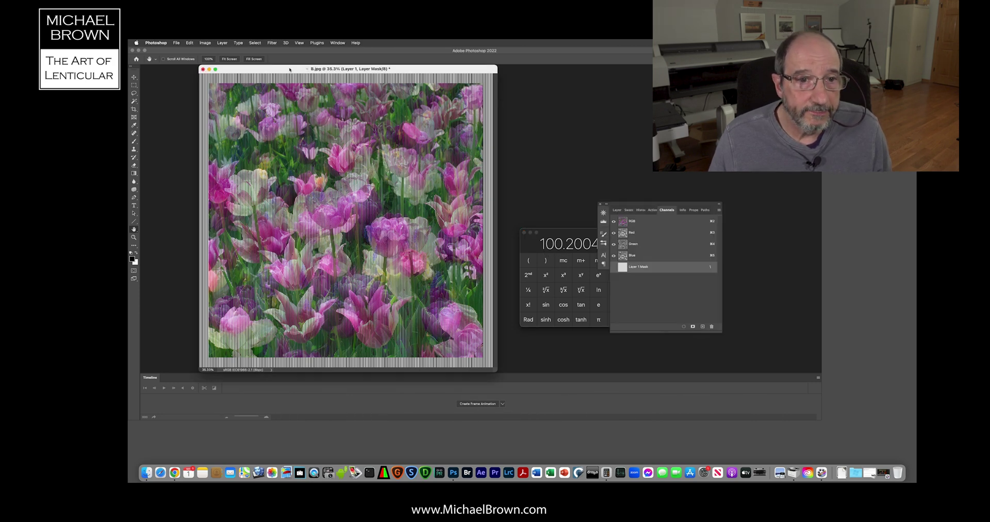
- Resize the image in Image Size to 100.2 percent width, giving 5411 × 5411 px
left_click(205, 44)
left_click(210, 90)
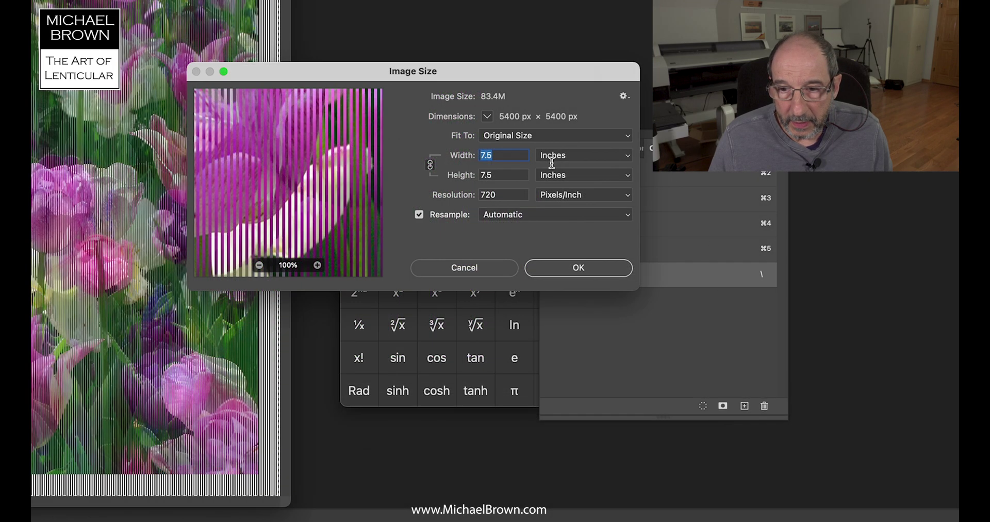
left_click(614, 212)
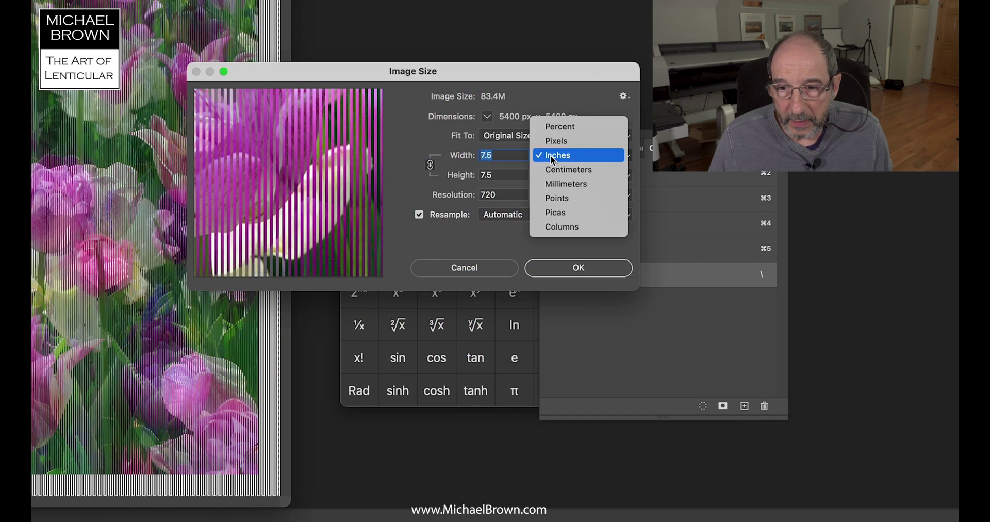
left_click(552, 127)
left_click(512, 156)
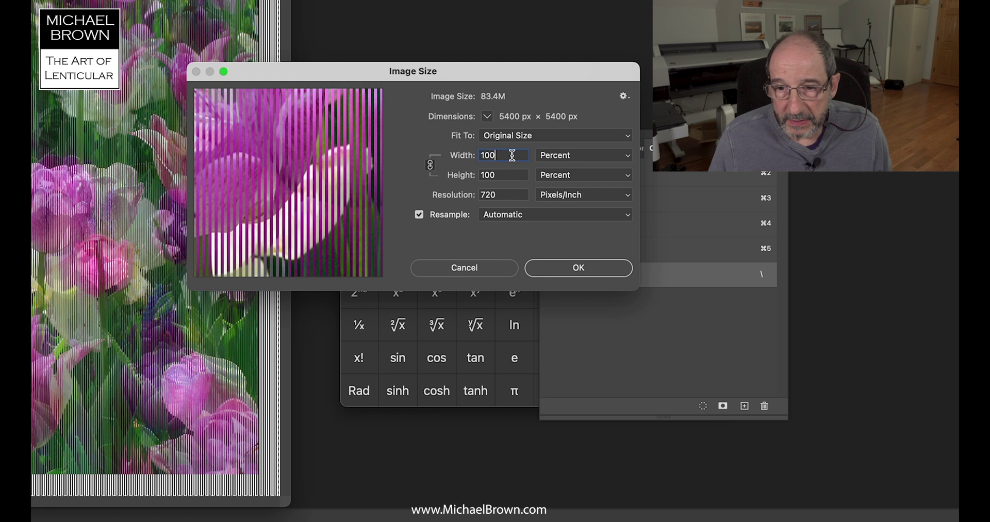
type(".2")
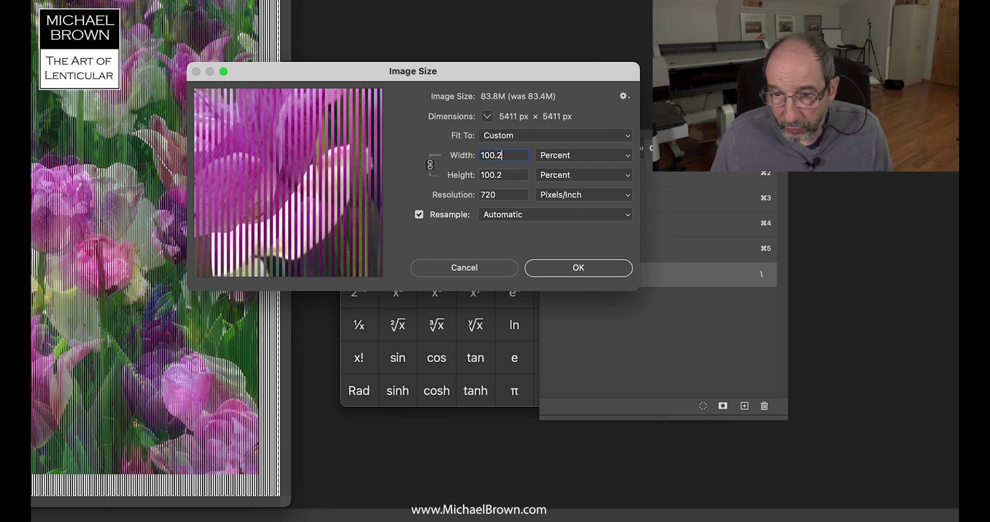
left_click(580, 268)
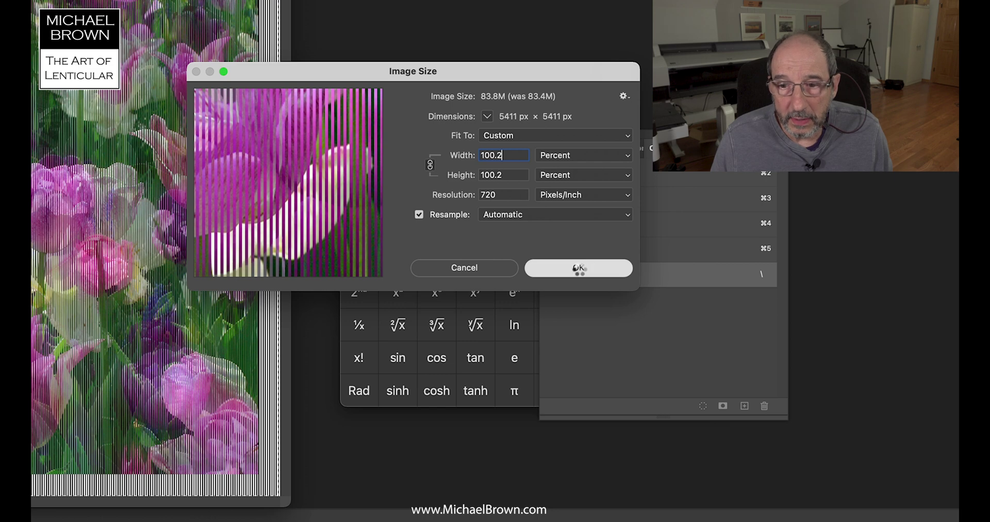